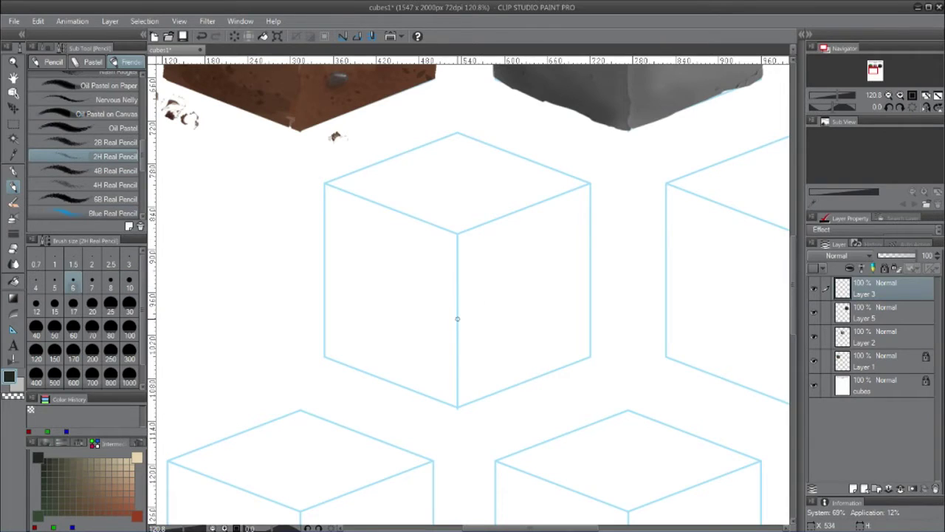
- Sketch grey 2H Real Pencil guidelines halfway down both side faces of the middle cube and one across its top face
mouse_move(456, 319)
left_mouse_down()
mouse_move(591, 275)
mouse_move(323, 275)
left_mouse_up()
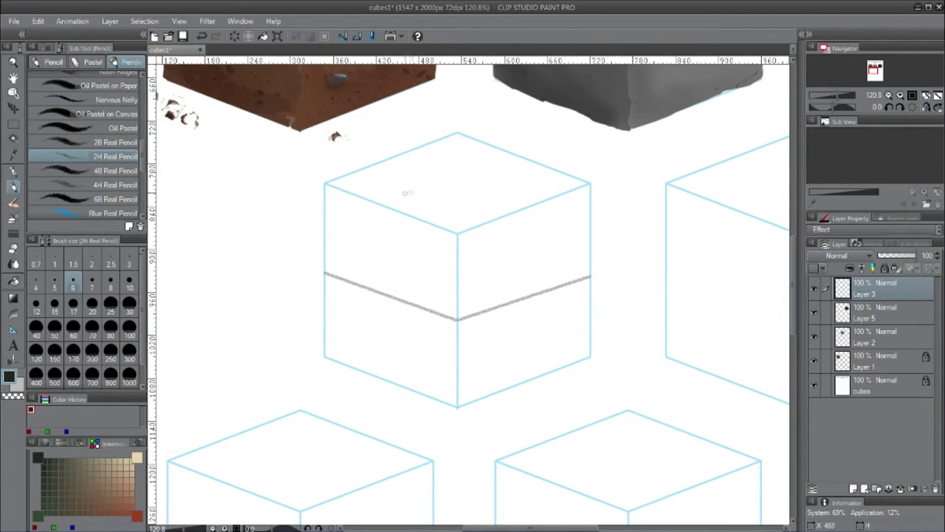
left_click_drag(390, 208, 515, 155)
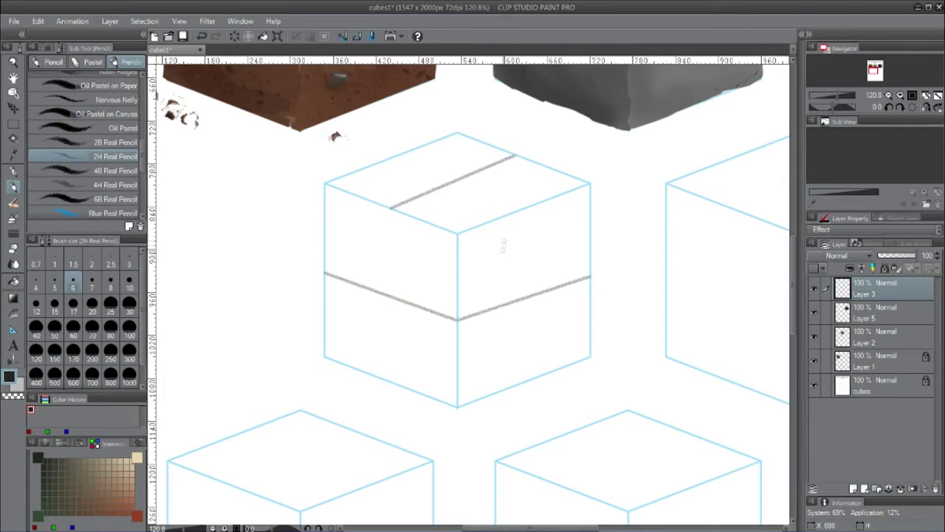
- Add a new layer and start outlining the upper front brick in reddish brown with the Nervous Nelly pencil at size 8
left_click(854, 489)
left_click(55, 101)
left_click(127, 506)
mouse_move(398, 214)
left_mouse_down()
mouse_move(399, 293)
mouse_move(458, 317)
mouse_move(458, 244)
mouse_move(397, 215)
mouse_move(511, 167)
mouse_move(572, 191)
mouse_move(458, 234)
left_mouse_up()
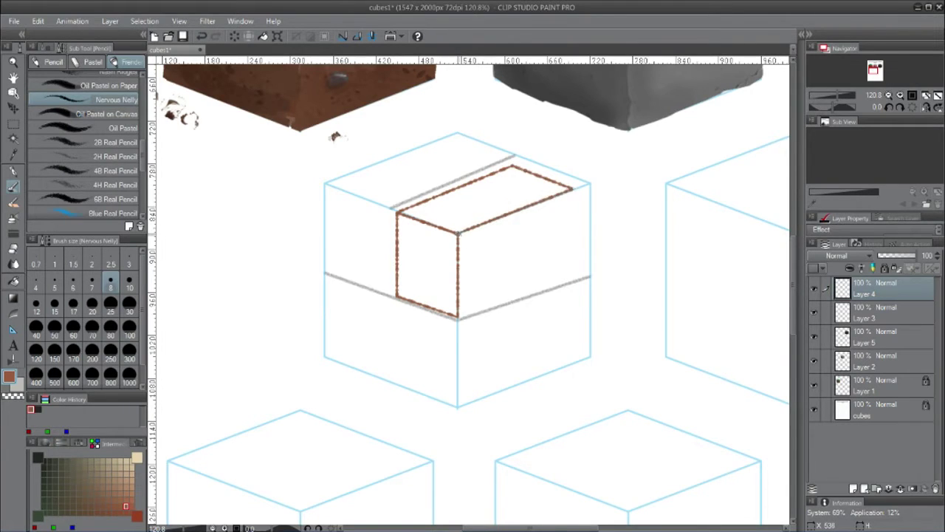
- Undo the long top outline, redraw the upper front brick's top face shorter, and outline its right side face
key("ctrl+z")
key("ctrl+z")
left_click_drag(397, 212, 493, 173)
left_click(495, 173, "shift")
left_click(550, 198, "shift")
left_click(458, 234, "shift")
left_click(550, 198)
left_click_drag(554, 254, 551, 288)
left_click_drag(551, 289, 457, 318)
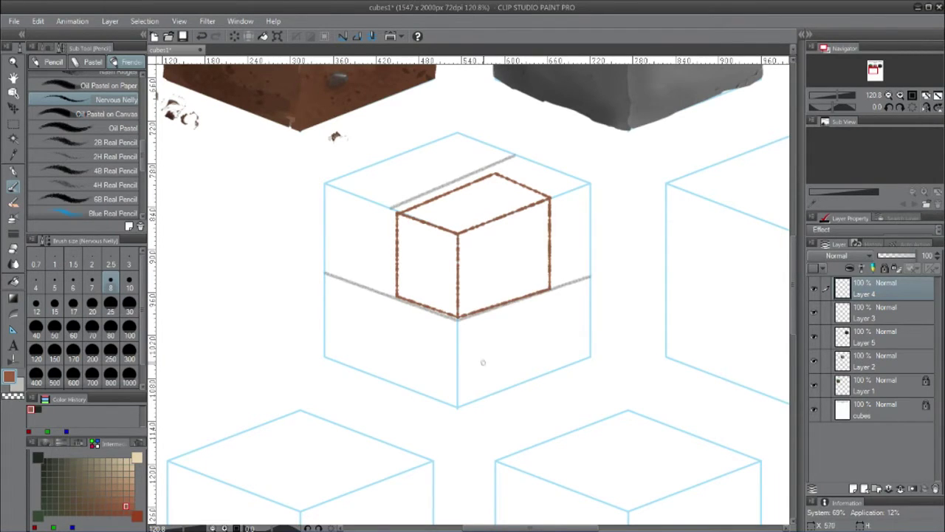
- Outline the wide brick on the lower half of the cube's left face, ending at the front corner
left_click(356, 288)
left_click(357, 367, "shift")
left_click(458, 407, "shift")
left_click(458, 322, "shift")
left_click(357, 289, "shift")
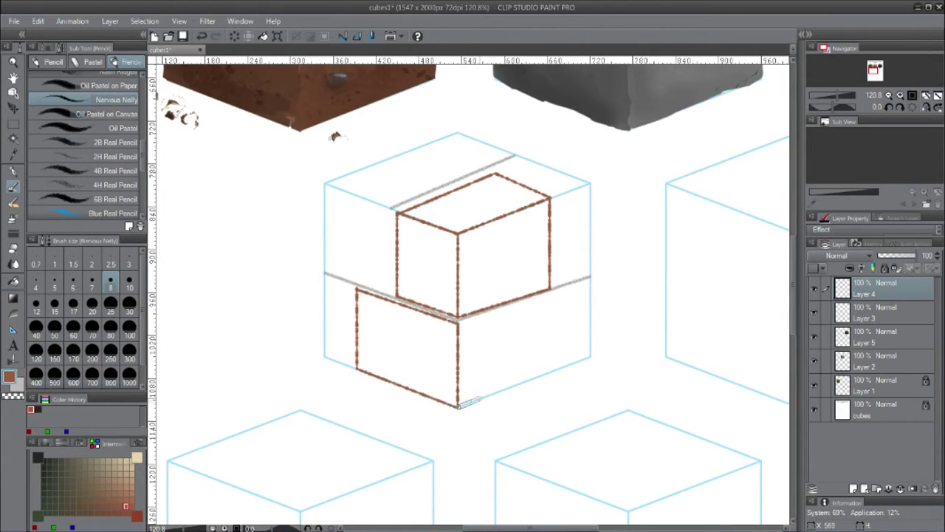
- Outline two bricks side by side on the lower half of the cube's right face, leaving a narrow mortar gap
left_click_drag(501, 389, 515, 384)
mouse_move(515, 384)
left_mouse_down()
mouse_move(514, 305)
mouse_move(459, 319)
left_mouse_up()
mouse_move(519, 304)
left_mouse_down()
mouse_move(520, 383)
mouse_move(591, 359)
mouse_move(591, 280)
mouse_move(520, 304)
left_mouse_up()
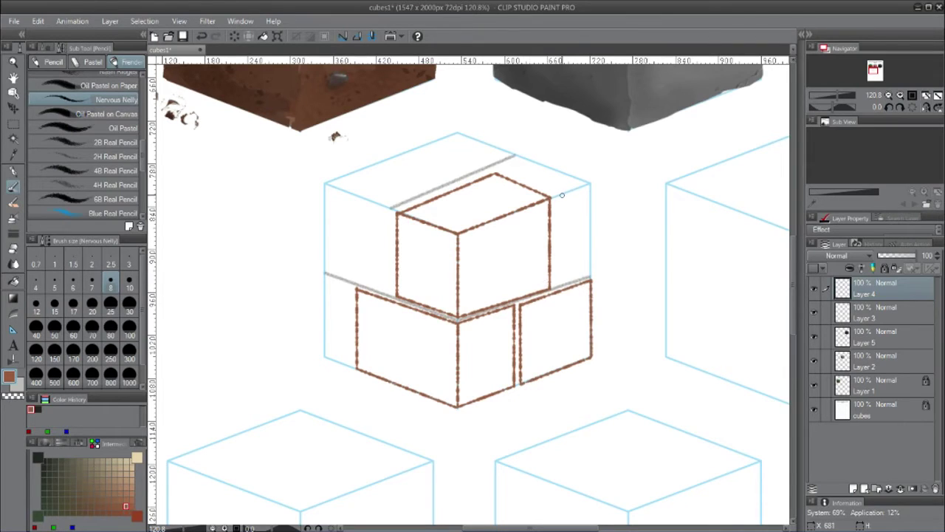
- Outline the narrow brick at the outer edge of the left face's lower row, leaving a mortar gap
left_click(352, 366, "shift")
left_click(352, 286, "shift")
left_click(325, 277, "shift")
left_click_drag(324, 276, 324, 357)
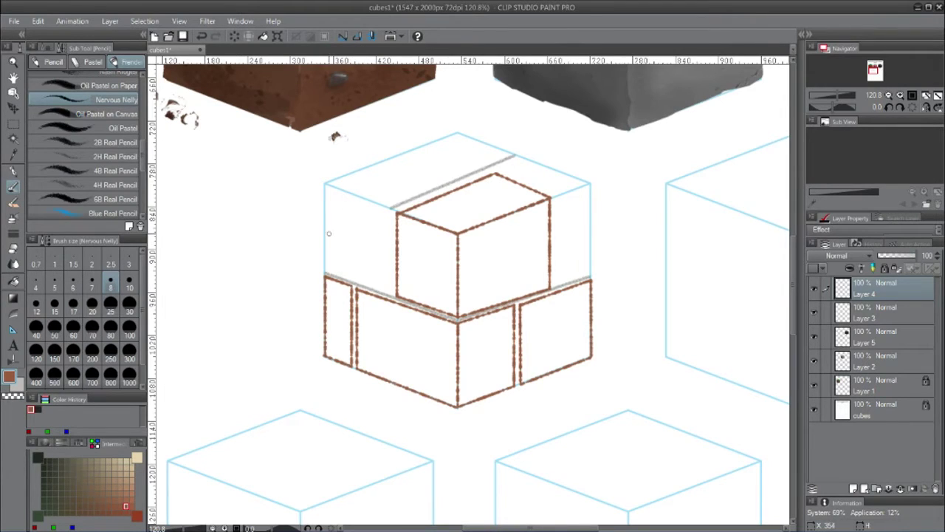
- Outline the upper right corner brick on the cube's right face and extend it across the top face
mouse_move(559, 198)
left_mouse_down()
mouse_move(556, 286)
mouse_move(590, 273)
left_mouse_up()
left_click(591, 183, "shift")
left_click(556, 197, "shift")
left_click(591, 182, "shift")
left_click(484, 142, "shift")
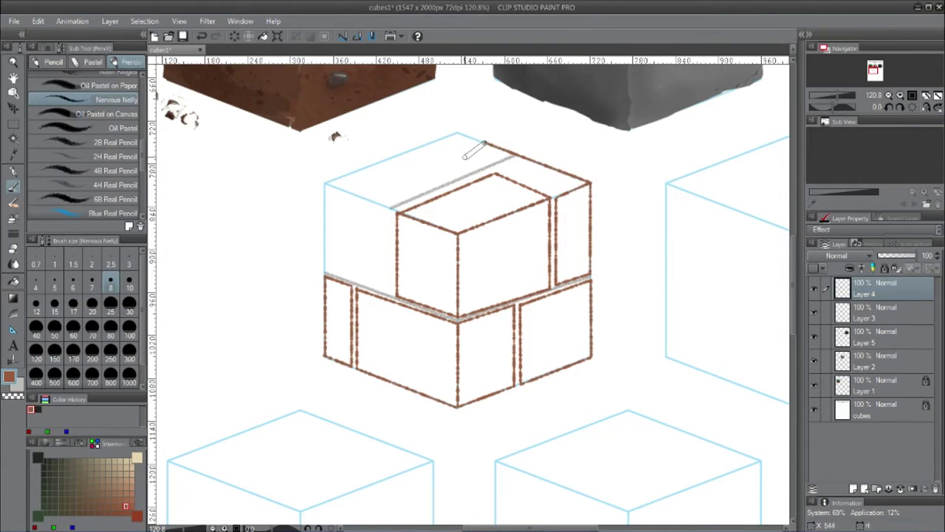
left_click_drag(456, 156, 558, 197)
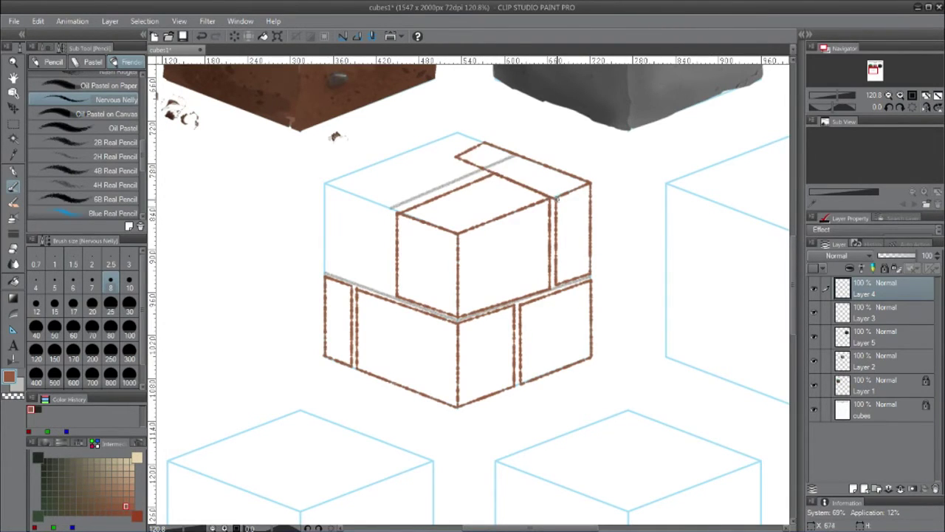
- Redraw the far end of the upper front brick's top face further inward and erase the leftover lines to open a mortar gap
left_click_drag(485, 177, 545, 200)
left_click(12, 248)
left_click(12, 65)
left_click_drag(464, 159, 554, 218)
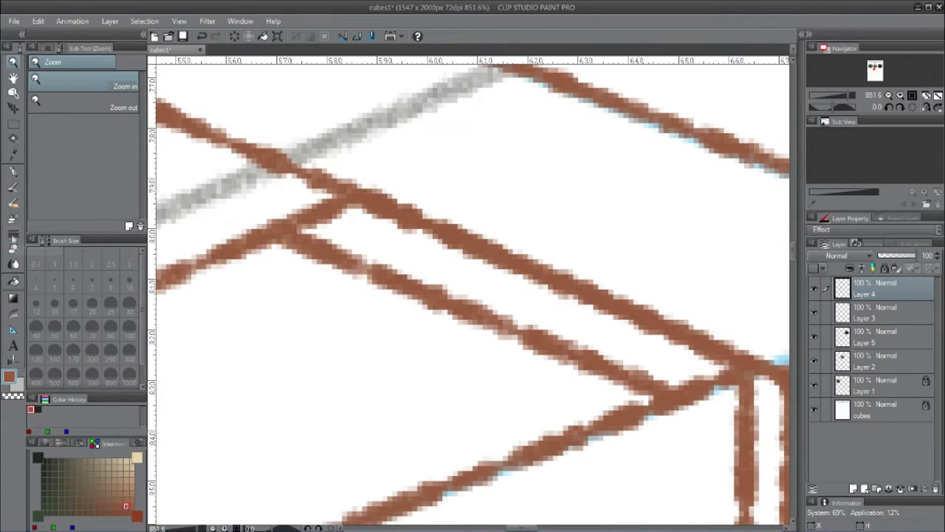
key("e")
mouse_move(299, 198)
left_mouse_down()
mouse_move(331, 216)
mouse_move(291, 209)
left_mouse_up()
left_click_drag(684, 399, 718, 383)
double_click(14, 66)
left_click(399, 307)
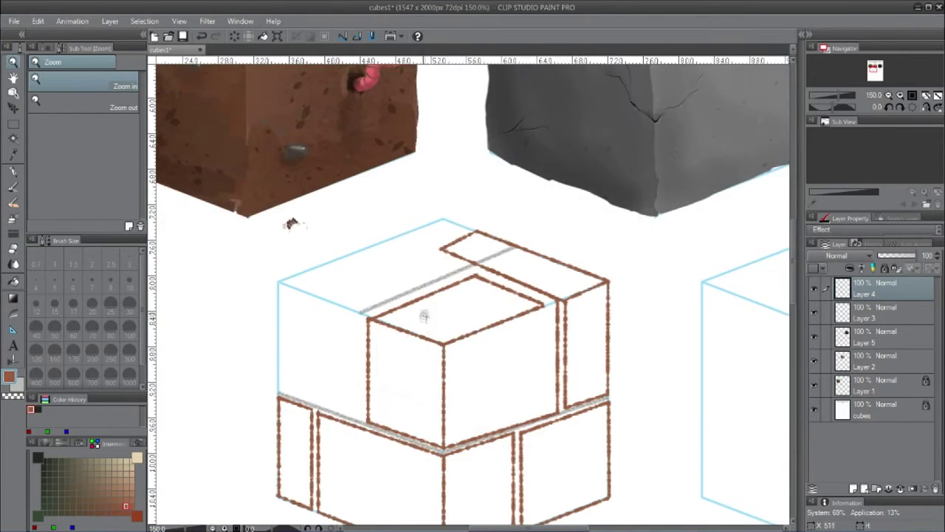
left_click_drag(424, 316, 412, 239)
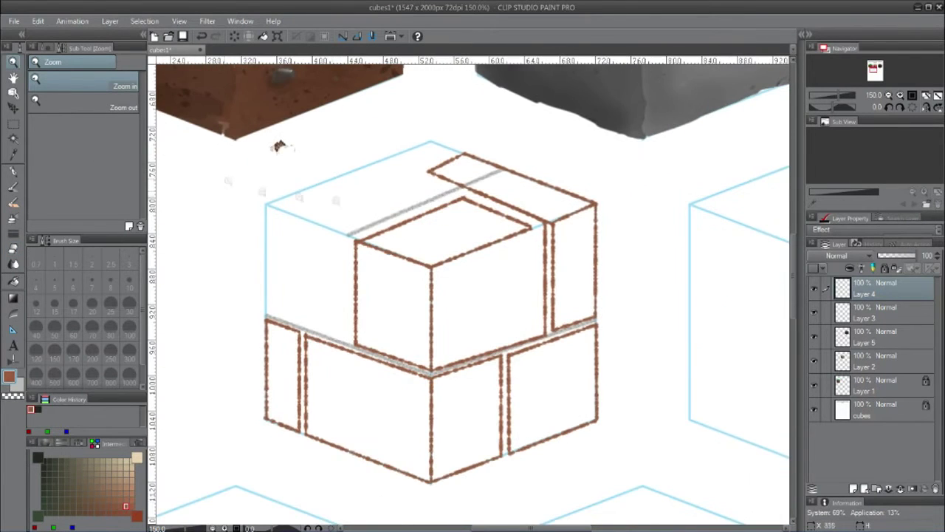
- Outline the brick at the back corner of the cube's top face
left_click(14, 186)
mouse_move(425, 138)
left_mouse_down()
mouse_move(319, 179)
mouse_move(338, 172)
left_mouse_up()
left_click_drag(337, 173, 382, 190)
left_click(456, 153)
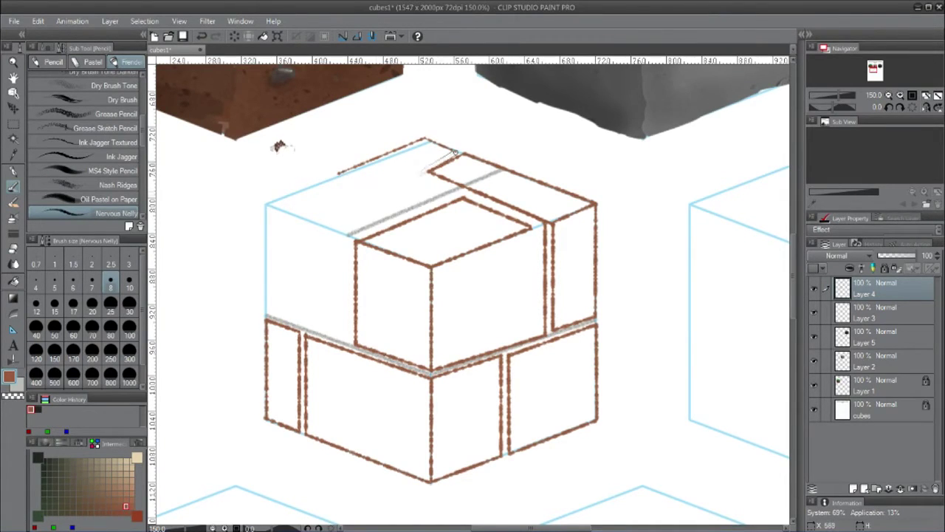
left_click(378, 190, "shift")
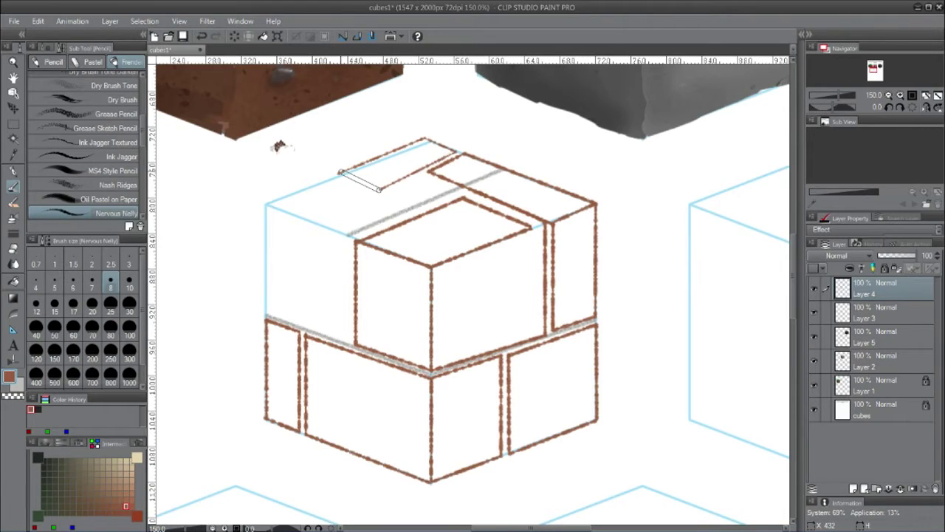
left_click(339, 174, "shift")
- Outline the upper left corner brick and the narrow brick beside it on both the left and top faces
mouse_move(373, 194)
left_mouse_down()
mouse_move(314, 222)
mouse_move(315, 332)
left_mouse_up()
left_click_drag(266, 314, 266, 201)
left_click(265, 203, "shift")
left_click(315, 223, "shift")
left_click(266, 204)
left_click(338, 176, "shift")
left_click_drag(374, 193, 374, 192)
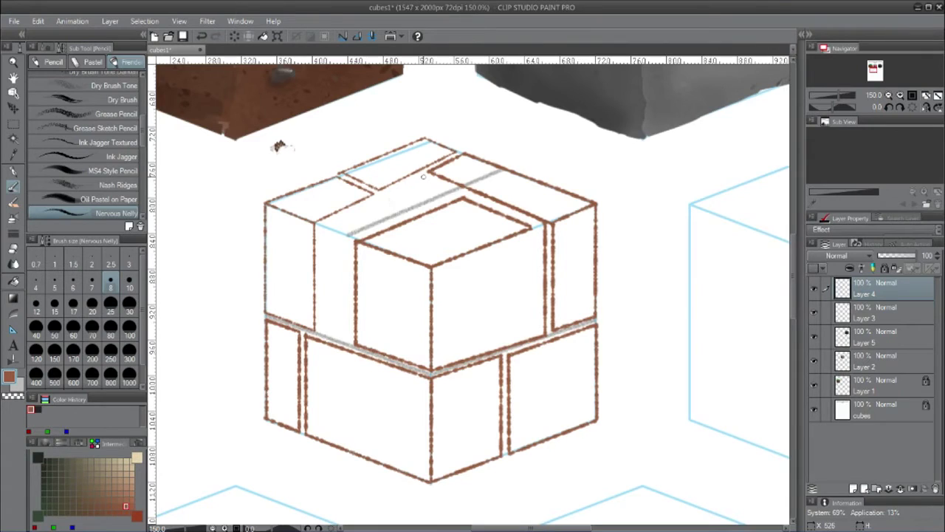
left_click_drag(353, 238, 458, 190)
mouse_move(322, 226)
left_mouse_down()
mouse_move(323, 334)
mouse_move(349, 235)
left_mouse_up()
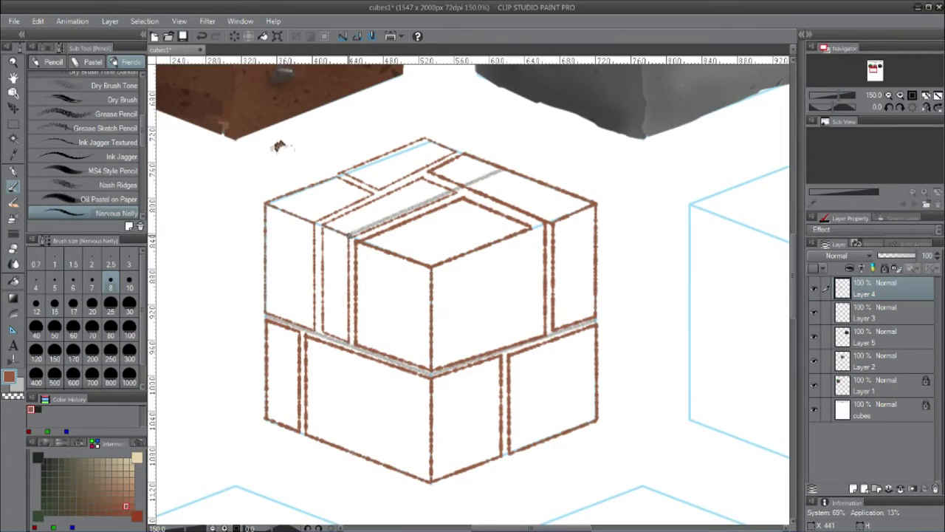
- Redraw the right edge of the upper front brick's right side face further inward and erase the old edge
left_click_drag(528, 230, 529, 338)
key("e")
mouse_move(545, 221)
left_mouse_down()
mouse_move(543, 329)
mouse_move(535, 337)
mouse_move(547, 326)
mouse_move(542, 231)
mouse_move(546, 297)
mouse_move(532, 343)
left_mouse_up()
left_click(13, 187)
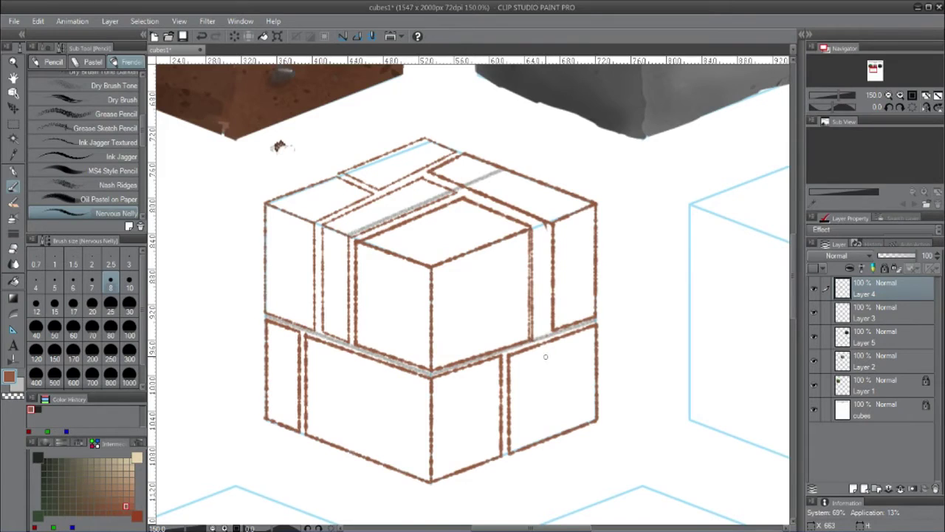
- Erase the upper right corner brick's inner edges on the right and top faces with a larger Hard eraser
left_click(13, 251)
left_click_drag(548, 221, 551, 320)
key("bracketright")
key("bracketright")
key("bracketright")
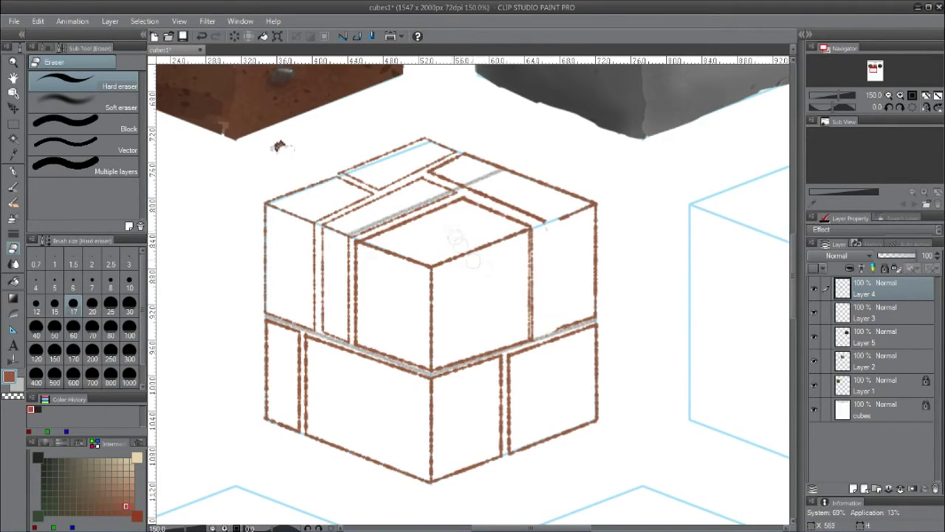
left_click_drag(436, 175, 542, 222)
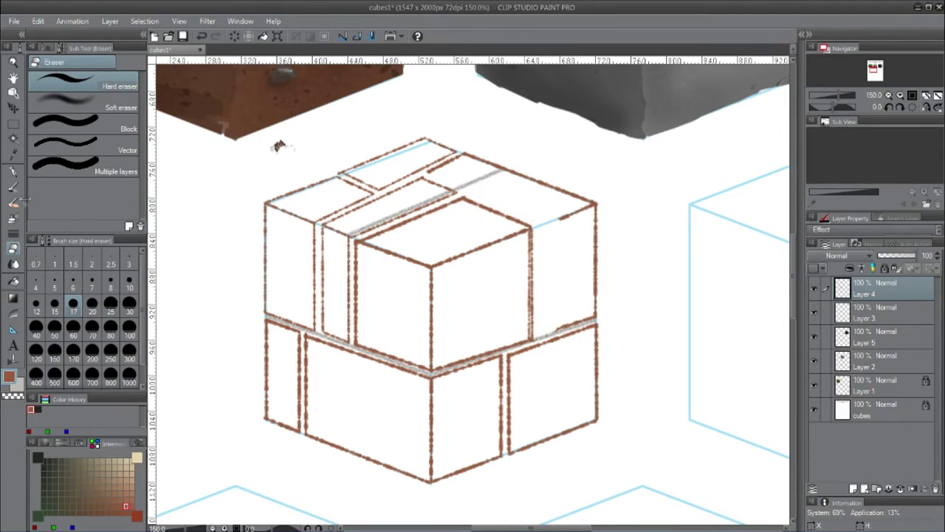
- Redraw the upper right corner brick's inner edges closer to the front brick and reconnect its outlines on both faces
key("p")
left_click(537, 227)
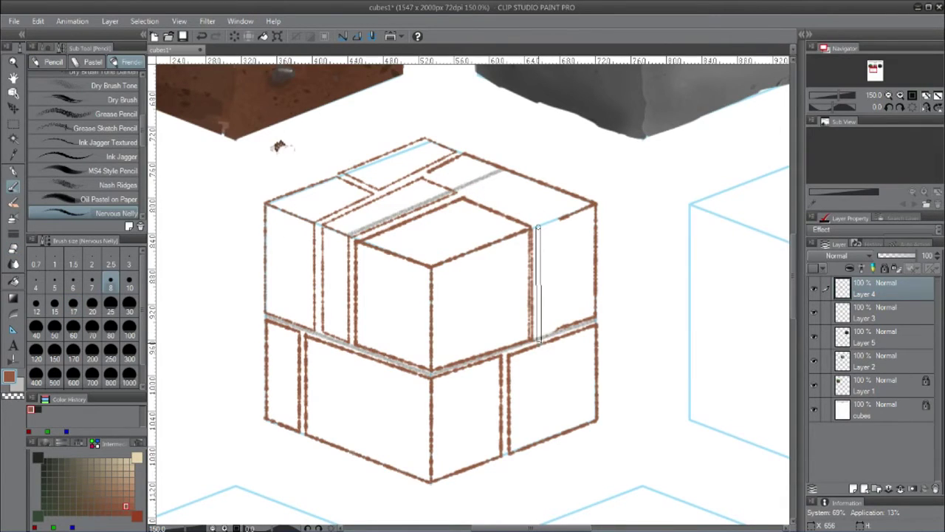
left_click(539, 334, "shift")
left_click_drag(538, 338, 595, 317)
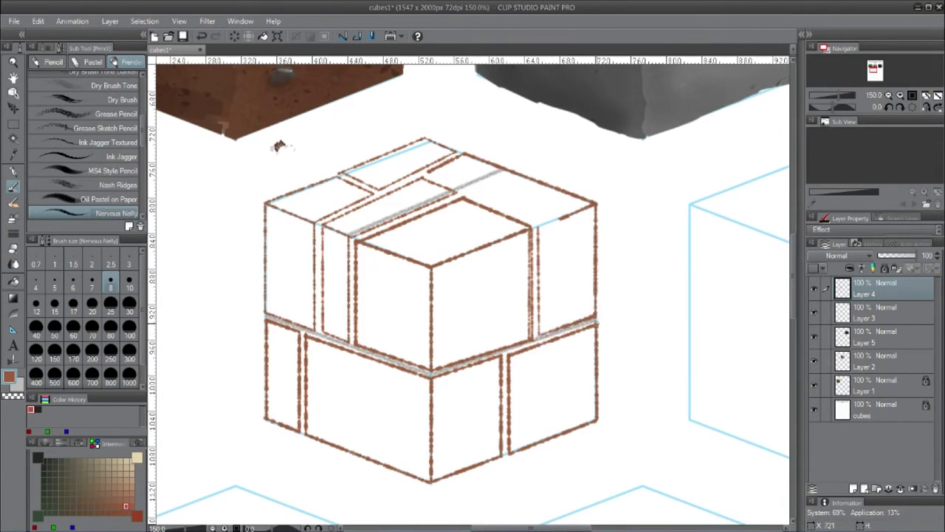
left_click_drag(539, 225, 596, 203)
left_click_drag(425, 172, 541, 224)
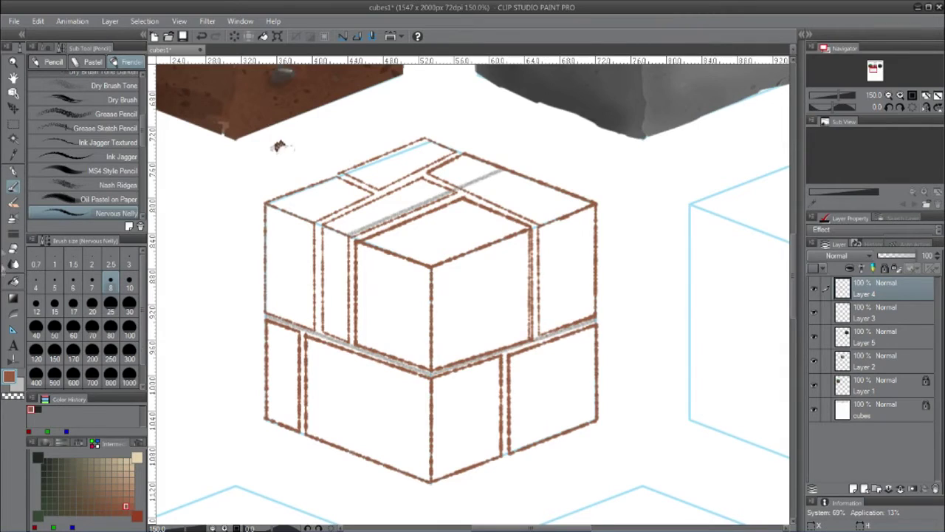
left_click(13, 281)
left_click(322, 201)
left_click(304, 240)
key("ctrl+z")
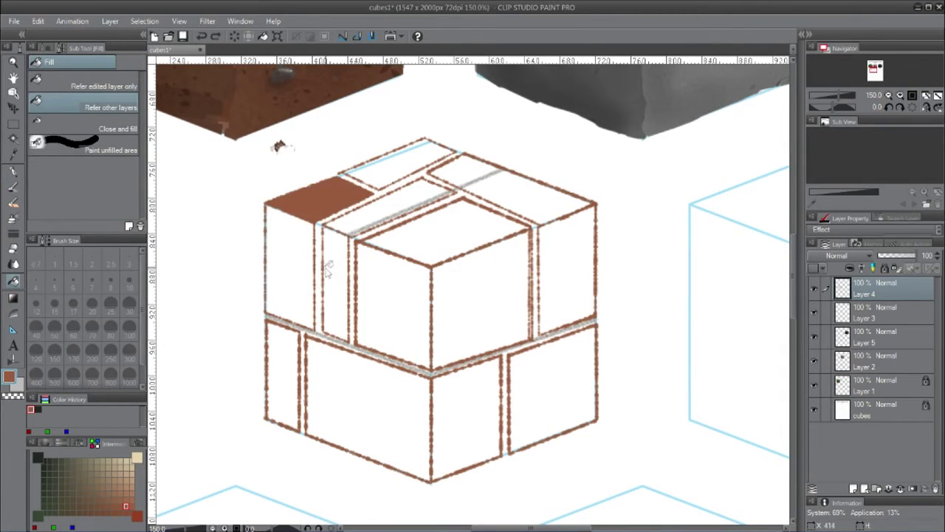
key("ctrl+z")
- Fill the four brick faces on the cube's right side with reddish brown
left_click(484, 277)
left_click(563, 275)
left_click(577, 353)
left_click(477, 413)
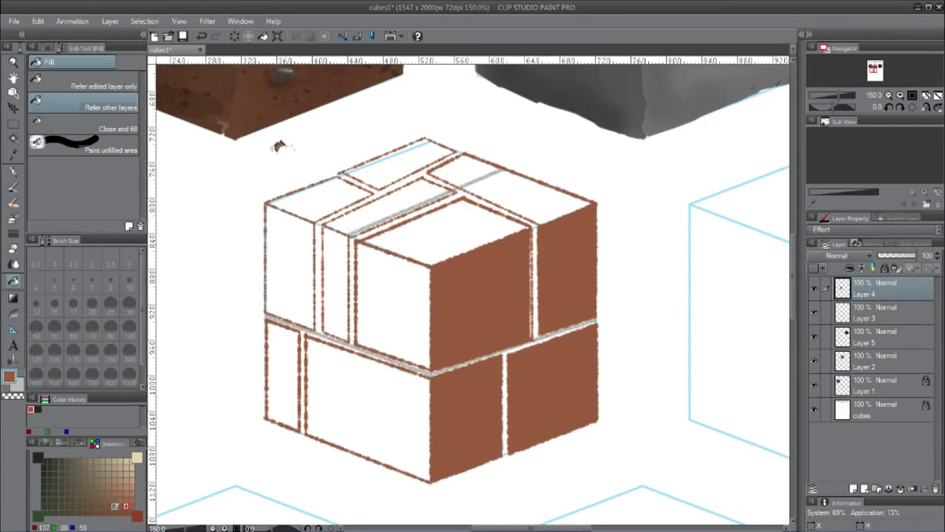
- Fill the five brick faces on the cube's left side with a darker brown
left_click(108, 513)
left_click(291, 272)
left_click(336, 288)
left_click(390, 307)
left_click(354, 398)
left_click(284, 384)
- Fill the brick faces on the cube's top with a lighter reddish brown, using Refer edited layer only for the remaining ones
mouse_move(329, 190)
left_mouse_down()
mouse_move(388, 168)
mouse_move(392, 156)
left_mouse_up()
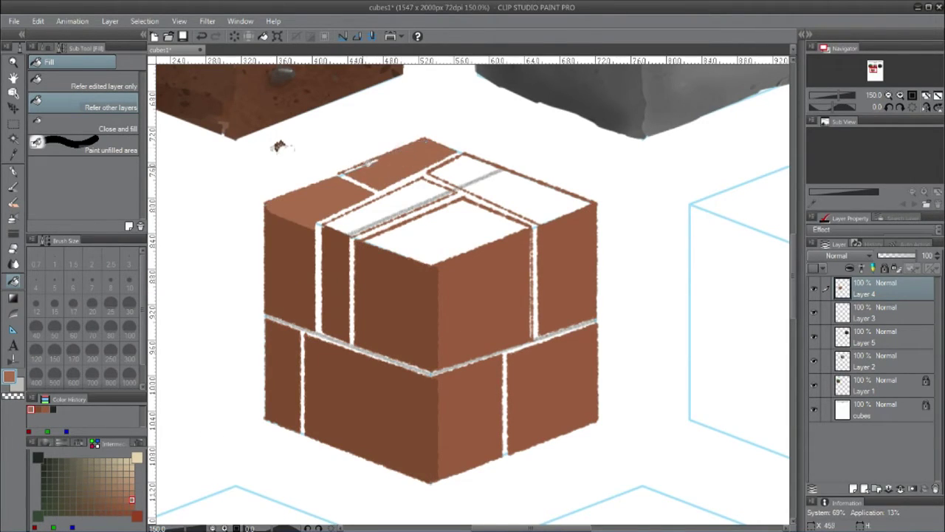
left_click(88, 80)
left_click(366, 164)
left_click(476, 171)
left_click(416, 196)
left_click(443, 240)
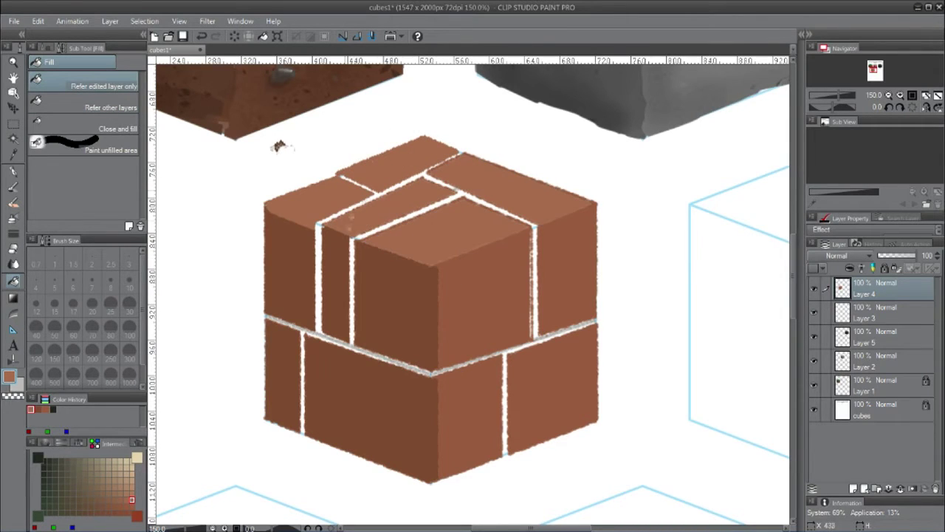
- Paint over the ragged light strip along the right edge of the upper front brick with the matching reddish brown
key("p")
left_click(41, 410)
left_click_drag(532, 230, 532, 250)
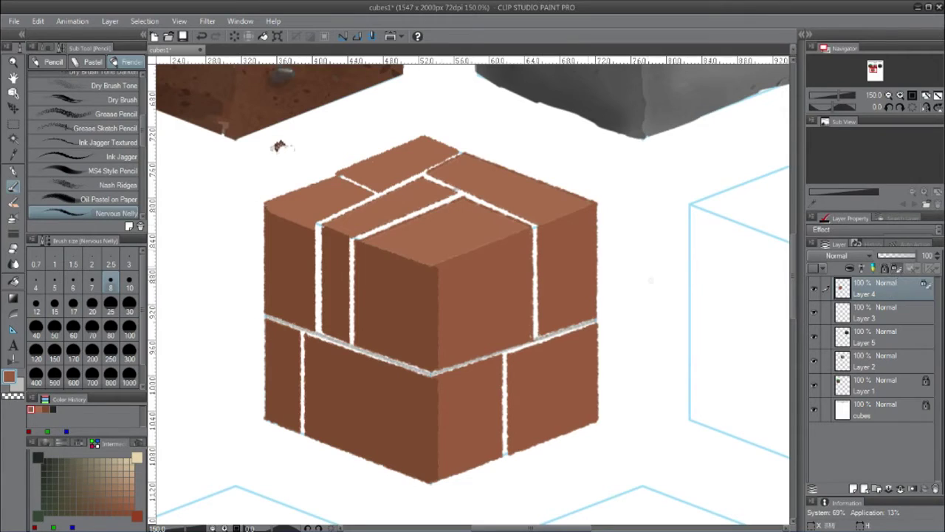
- Shade the right-side brick faces with darker brown texture using the Painterly - Bristle Gritty brush at size 30
left_click(14, 204)
left_click_drag(144, 115, 144, 122)
left_click(58, 143)
left_click(46, 409)
key("bracketright")
key("bracketright")
key("bracketright")
mouse_move(453, 328)
left_mouse_down()
mouse_move(448, 352)
mouse_move(452, 307)
left_mouse_up()
mouse_move(458, 344)
left_mouse_down()
mouse_move(454, 303)
mouse_move(467, 325)
left_mouse_up()
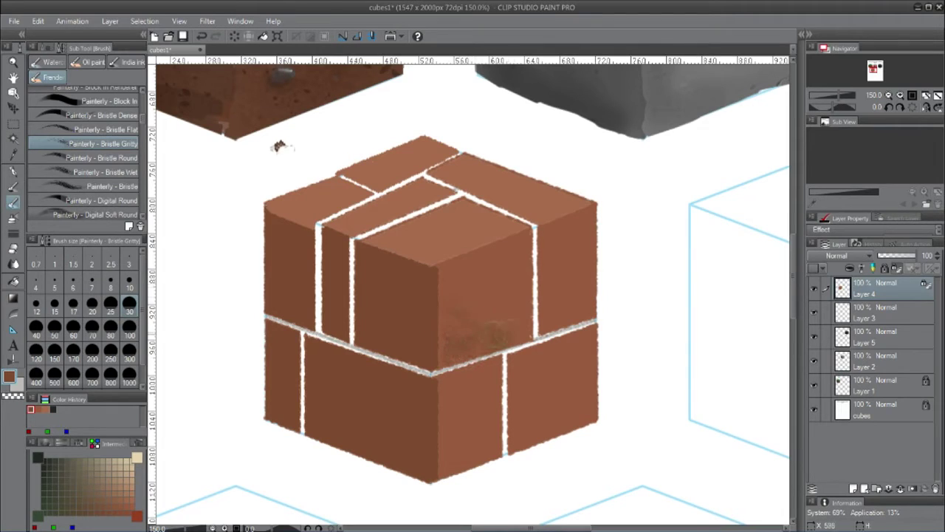
left_click_drag(550, 240, 567, 305)
mouse_move(447, 462)
left_mouse_down()
mouse_move(469, 417)
mouse_move(523, 388)
mouse_move(531, 443)
mouse_move(588, 425)
left_mouse_up()
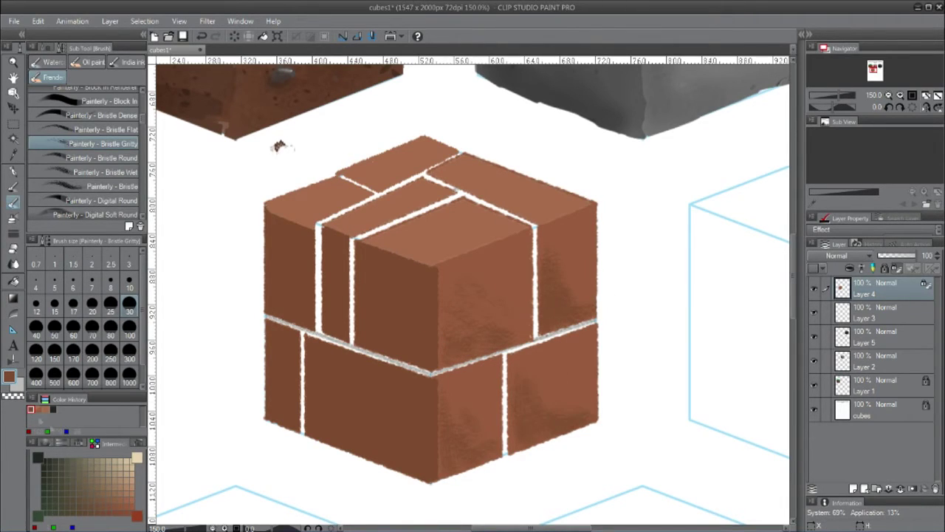
- Shade the lower parts of the left-side brick faces with a darker, muted brown mixed on the color wheel
left_click(46, 444)
left_click(65, 465)
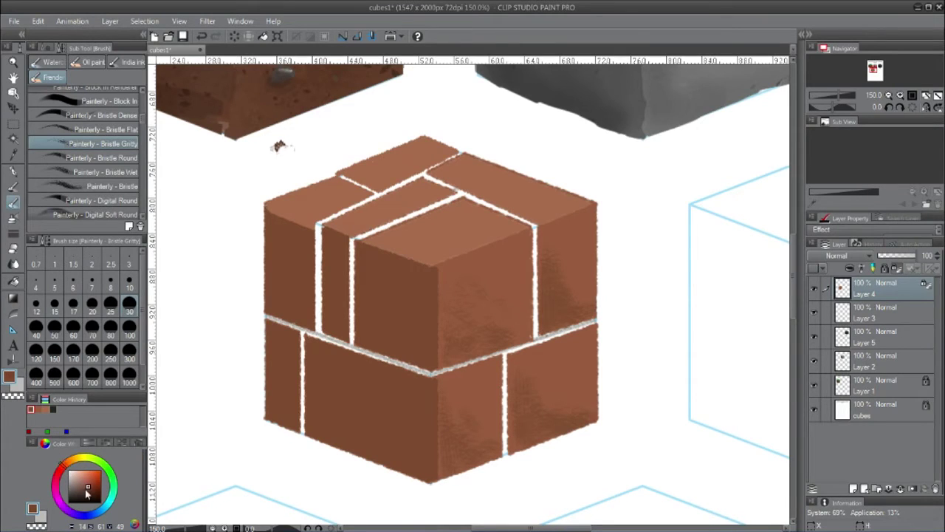
left_click_drag(271, 241, 270, 243)
left_click(82, 489)
mouse_move(278, 284)
left_mouse_down()
mouse_move(334, 323)
mouse_move(376, 325)
mouse_move(406, 342)
left_mouse_up()
mouse_move(273, 376)
left_mouse_down()
mouse_move(288, 412)
mouse_move(362, 430)
left_mouse_up()
- Brush light tan highlights onto the bricks on the cube's top face
left_click(120, 441)
left_click(126, 480)
mouse_move(443, 142)
left_mouse_down()
mouse_move(558, 188)
mouse_move(533, 201)
left_mouse_up()
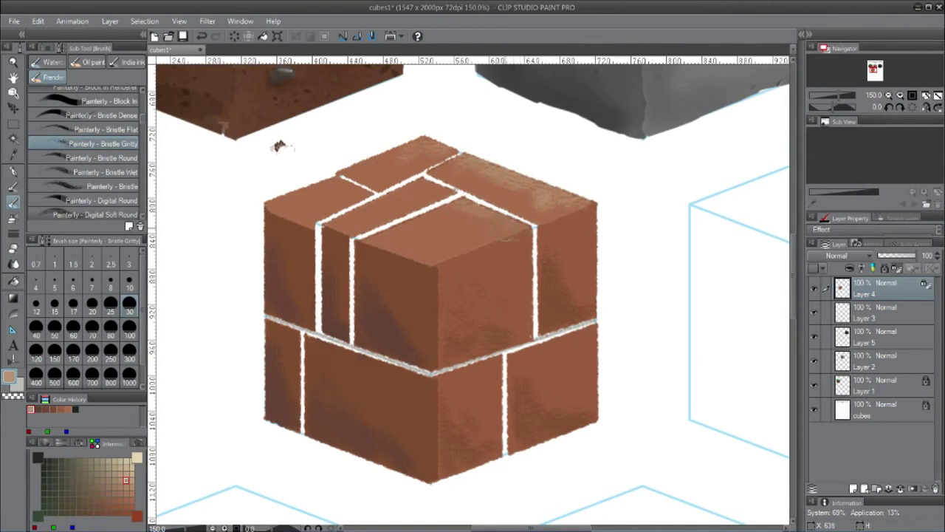
left_click_drag(447, 191, 322, 174)
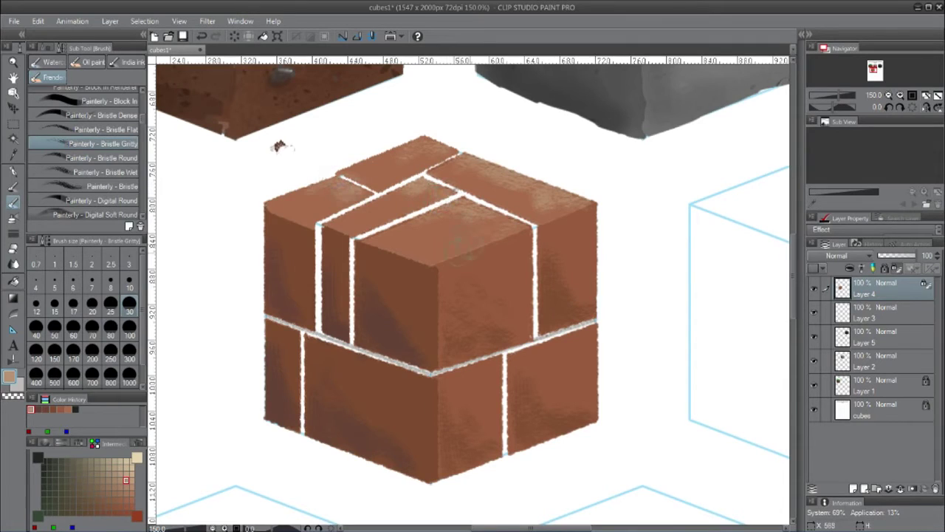
- Brush light tan highlights along the right edges of the bricks on the cube's right face
left_click_drag(599, 230, 599, 296)
left_click_drag(600, 332, 598, 395)
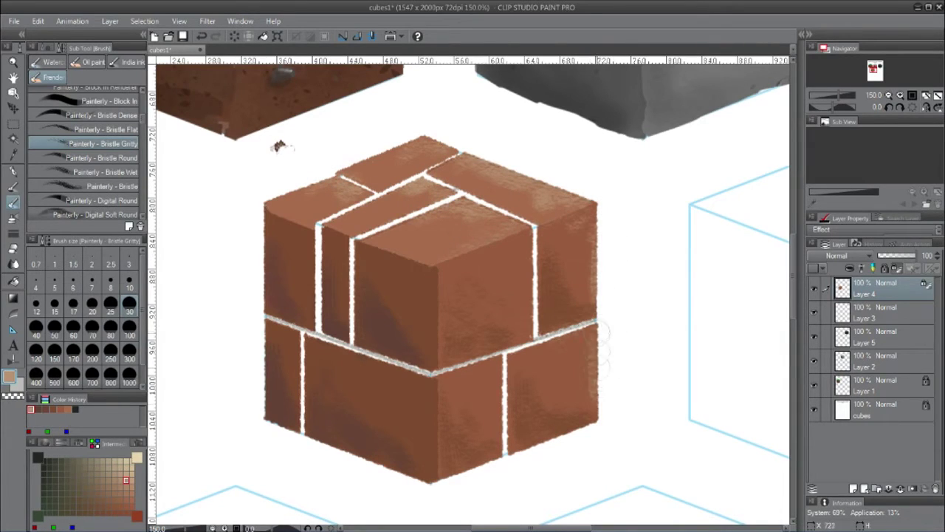
left_click_drag(529, 247, 527, 300)
- Brush lighter brown and tan highlights along the upper edges of the bricks on the cube's left face
left_click(126, 494)
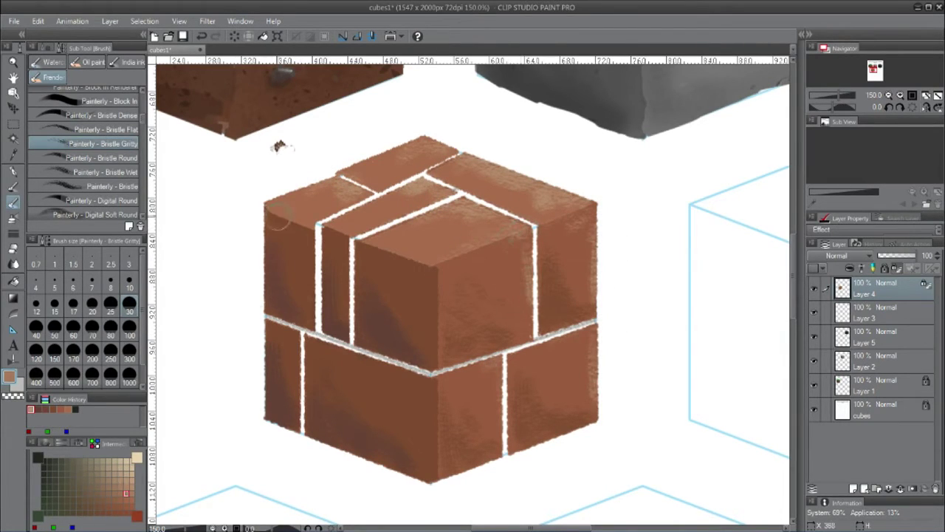
left_click_drag(369, 253, 434, 280)
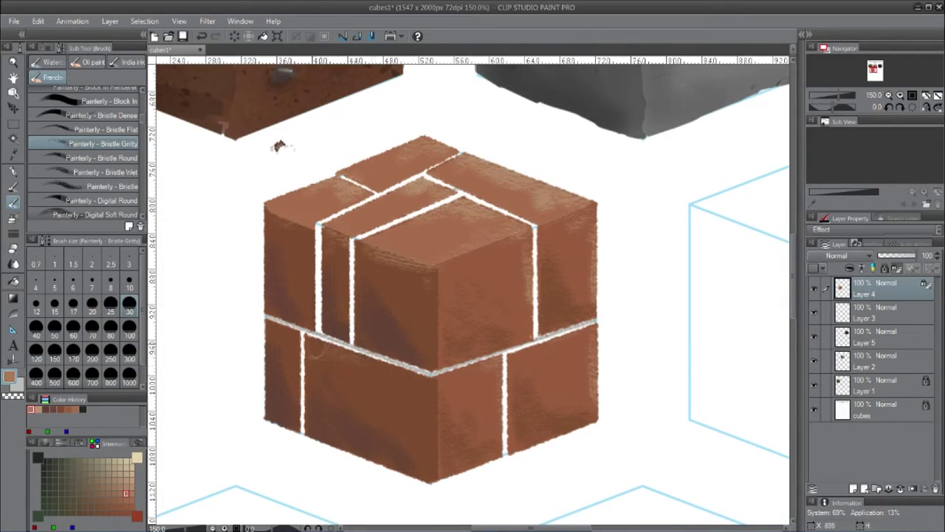
left_click(39, 409)
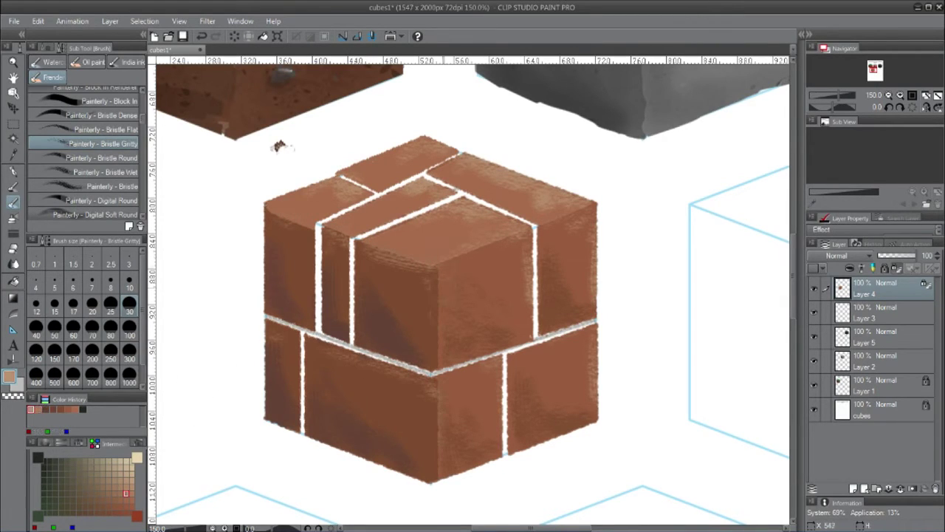
- Tint the brick faces with a saturated red-brown using the Painterly - Block In Renderer brush at size 50
left_click(95, 443)
left_click(93, 485)
left_click_drag(142, 121, 142, 118)
left_click(46, 129)
key("bracketright")
key("bracketright")
key("bracketright")
key("bracketright")
key("bracketright")
key("bracketright")
key("bracketright")
key("bracketright")
key("bracketright")
key("bracketright")
key("bracketright")
key("bracketright")
key("bracketright")
key("bracketright")
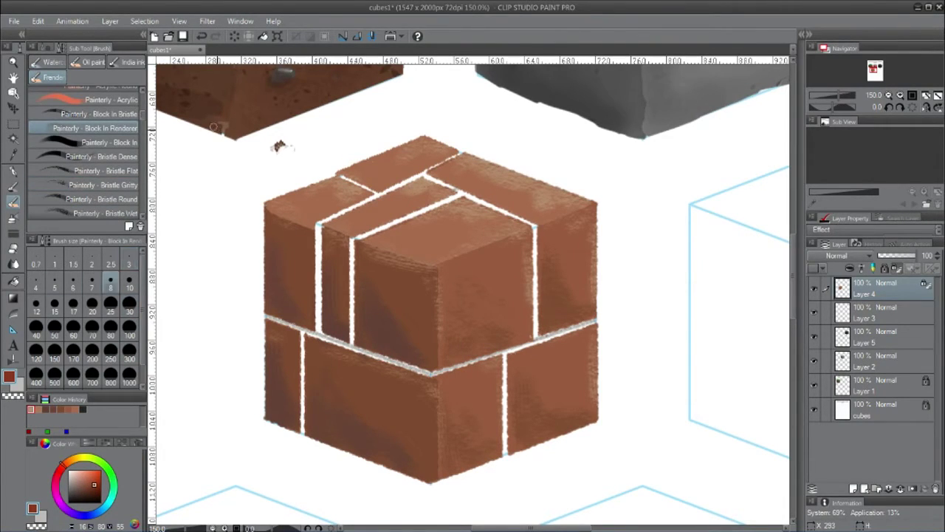
mouse_move(505, 254)
left_mouse_down()
mouse_move(515, 255)
mouse_move(495, 317)
mouse_move(473, 334)
left_mouse_up()
left_click(43, 49)
left_click(138, 51)
left_click_drag(548, 369, 576, 405)
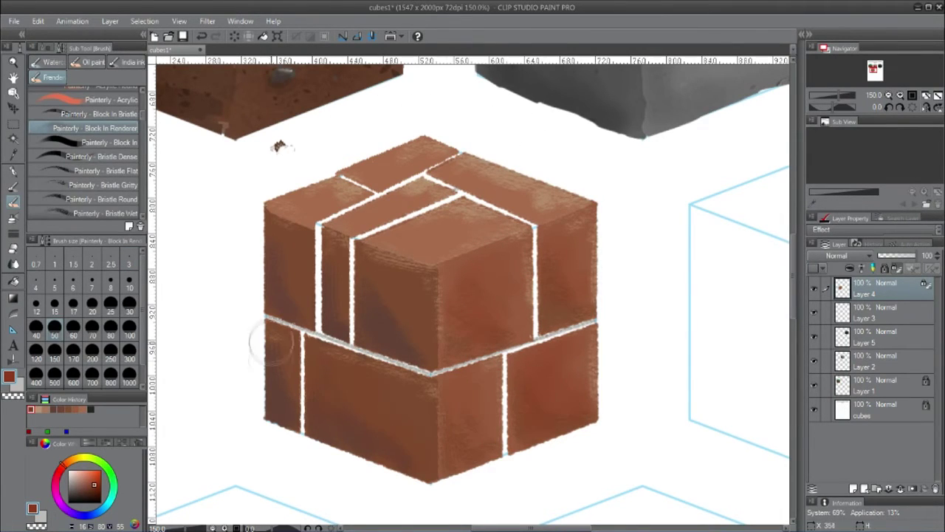
left_click(443, 240)
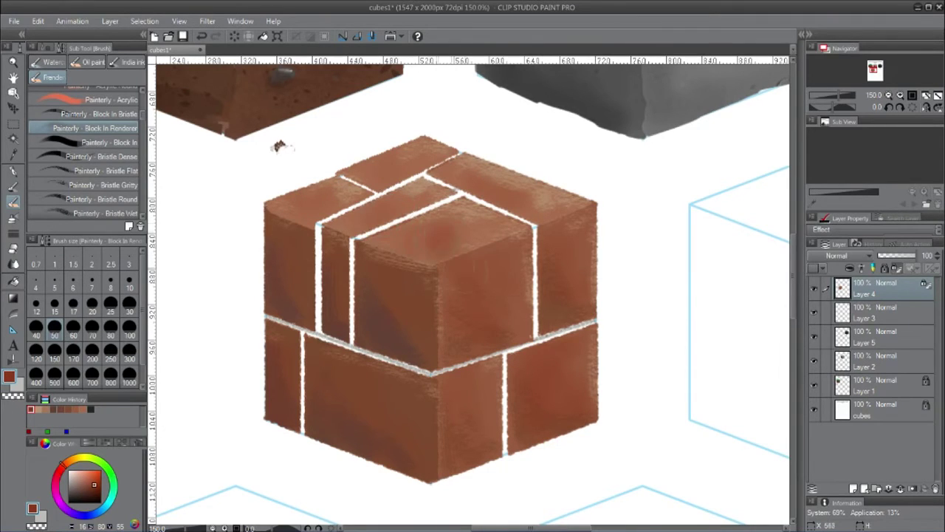
- Speckle the bricks with dark brown and red-brown using the Spray airbrush in Multiply mode with particle size 0.3
left_click(13, 218)
left_click(81, 156)
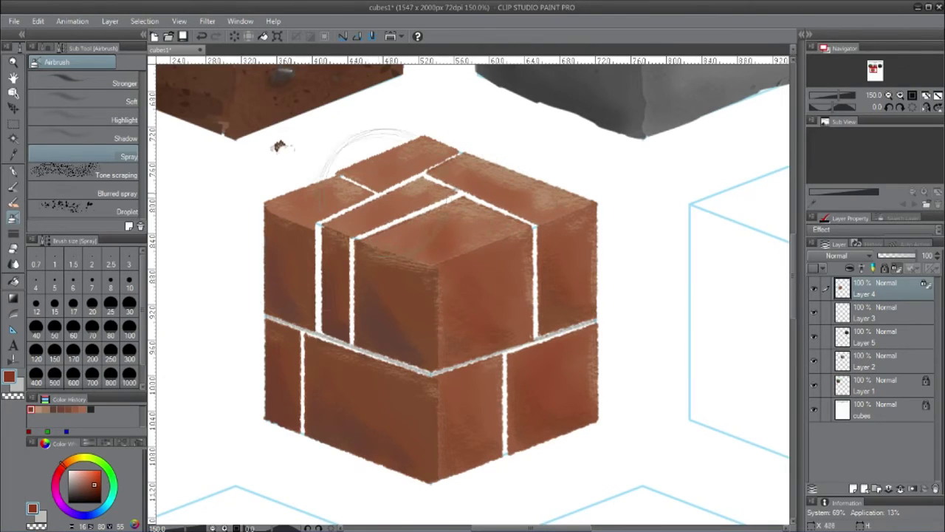
left_click(46, 48)
left_click(108, 103)
left_click(111, 139)
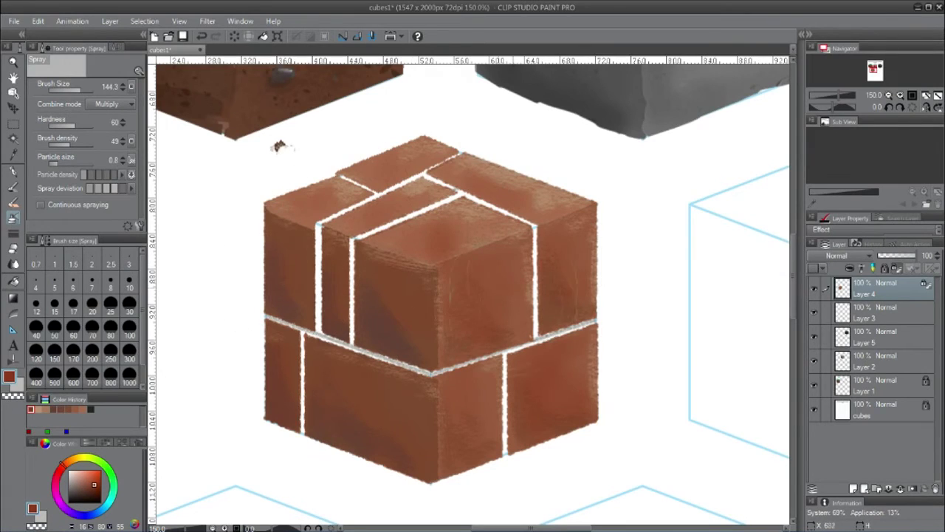
left_click(53, 410)
mouse_move(294, 298)
left_mouse_down()
mouse_move(383, 406)
mouse_move(429, 396)
left_mouse_up()
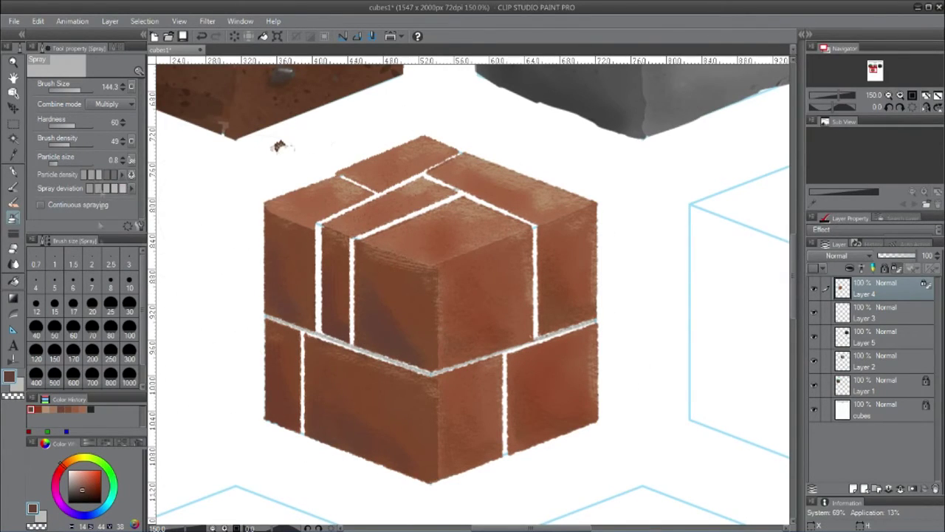
left_click(52, 163)
left_click(38, 409)
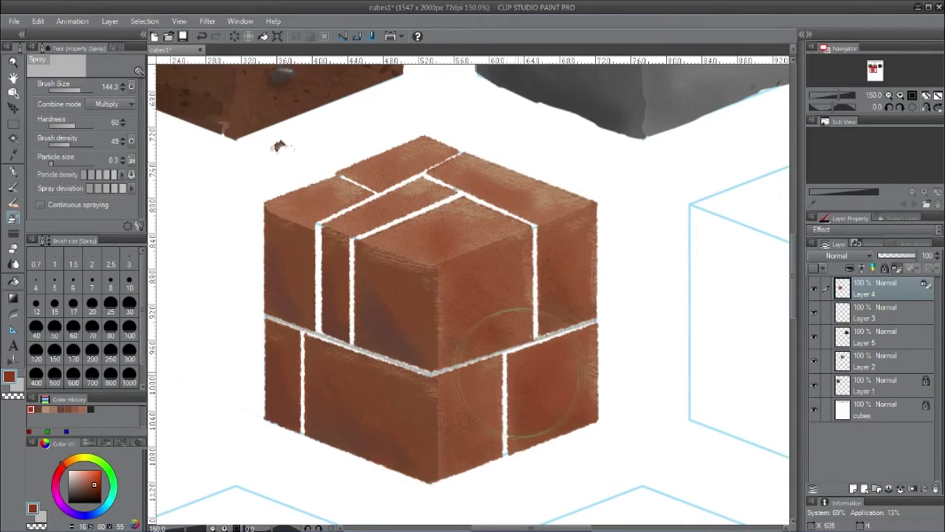
- Spray tan and red accents onto the bricks with the Spray airbrush in Overlay mode at brush size 40
left_click(244, 354, "alt")
left_click(36, 326)
left_click(130, 104)
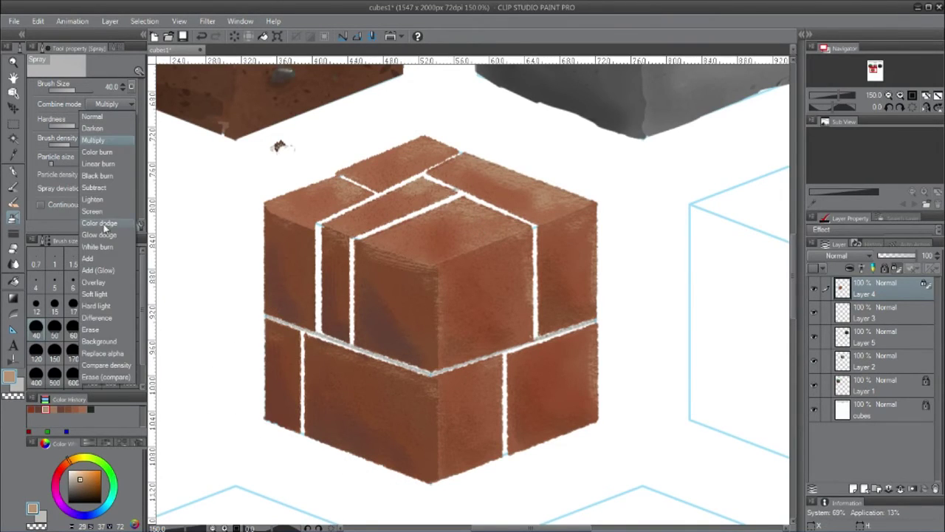
left_click(94, 282)
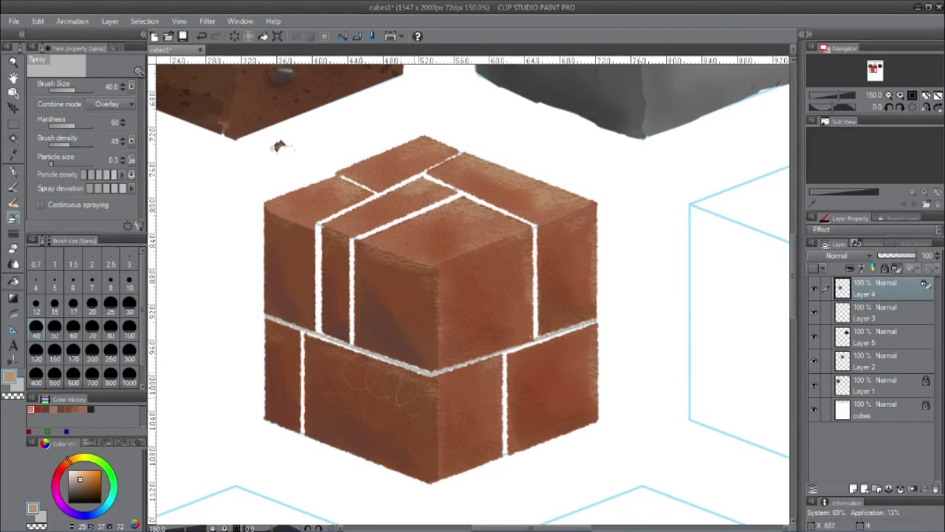
left_click(59, 469)
left_click_drag(293, 297, 298, 307)
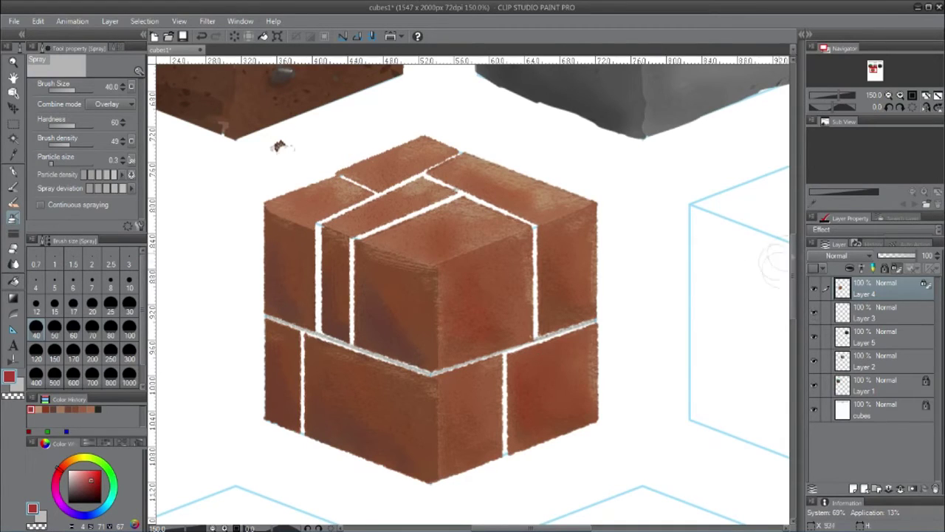
- Clear Layer 3 and draw dark brown shadows beside the right-face joints with the Nervous Nelly pencil at size 30
left_click(867, 313)
left_click(235, 37)
left_click(54, 409)
left_click(14, 186)
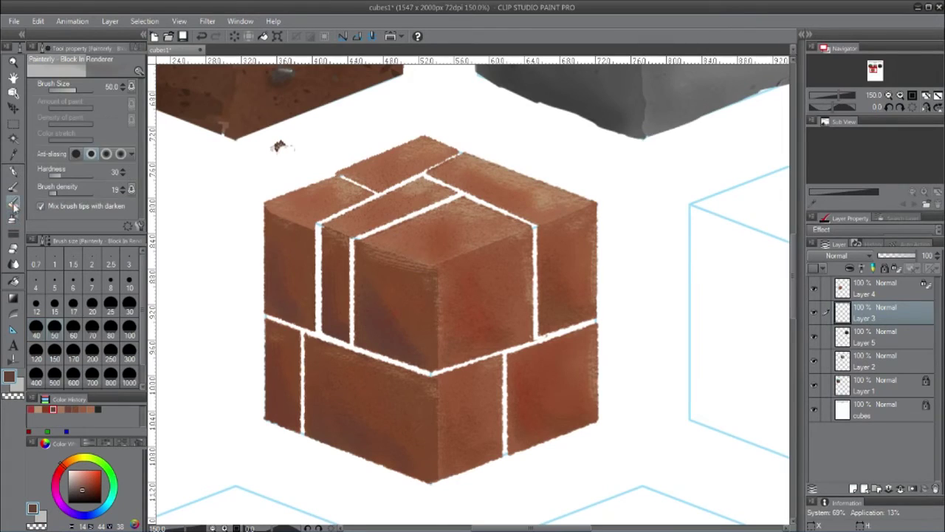
key("ctrl+space")
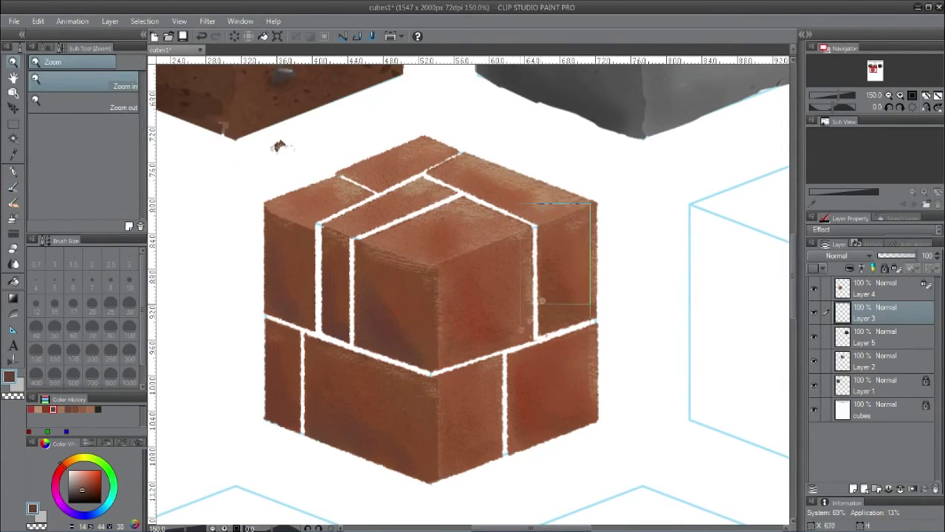
left_click_drag(505, 202, 591, 352)
left_click(130, 281)
left_click(129, 305)
mouse_move(437, 176)
left_mouse_down()
mouse_move(439, 148)
mouse_move(441, 465)
mouse_move(537, 85)
left_mouse_up()
key("space")
mouse_move(439, 199)
left_mouse_down()
mouse_move(438, 178)
mouse_move(445, 471)
left_mouse_up()
key("space")
left_click_drag(389, 145, 411, 327)
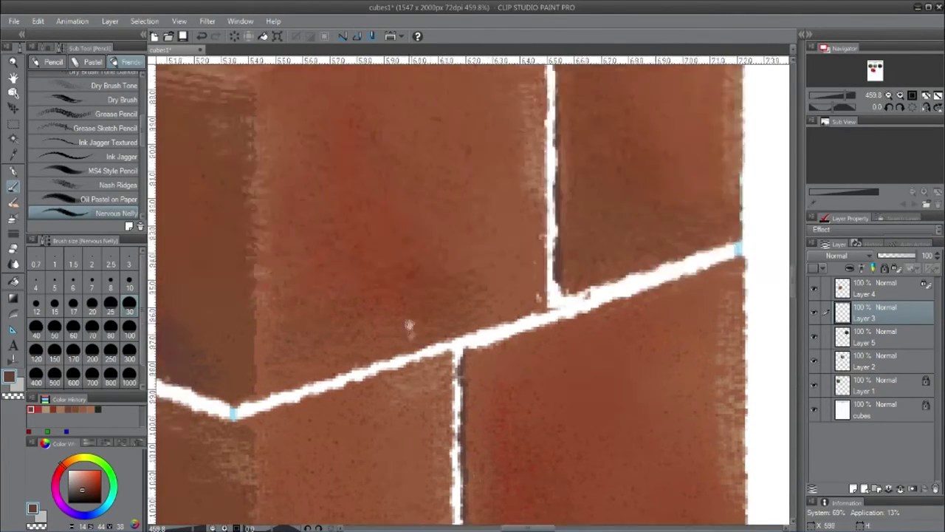
left_click_drag(432, 101, 466, 414)
mouse_move(251, 109)
left_mouse_down()
mouse_move(380, 176)
mouse_move(452, 194)
mouse_move(580, 271)
left_mouse_up()
- Draw dark brown shadows along the brick joints on the cube's top face
key("space")
left_click_drag(461, 265, 725, 316)
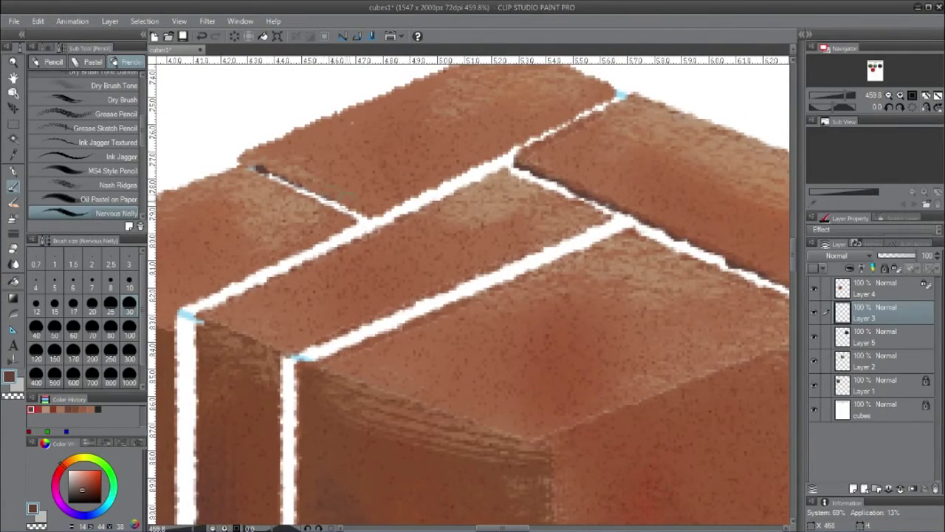
mouse_move(373, 220)
left_mouse_down()
mouse_move(507, 161)
mouse_move(607, 104)
left_mouse_up()
mouse_move(614, 220)
left_mouse_down()
mouse_move(289, 359)
mouse_move(285, 433)
mouse_move(274, 304)
left_mouse_up()
- Draw dark brown shadows down the vertical joints on the cube's left face
key("space")
left_click_drag(274, 288, 271, 440)
key("space")
mouse_move(271, 443)
left_mouse_down()
mouse_move(275, 328)
mouse_move(273, 472)
left_mouse_up()
key("space")
left_click_drag(236, 288, 298, 385)
left_click_drag(230, 199, 230, 523)
left_click_drag(232, 198, 403, 112)
- Shadow the remaining joints in dark brown and draw a light tan edge beneath the right face's horizontal joint
key("space")
mouse_move(273, 396)
left_mouse_down()
mouse_move(389, 239)
mouse_move(425, 236)
left_mouse_up()
mouse_move(227, 321)
left_mouse_down()
mouse_move(283, 349)
mouse_move(336, 416)
mouse_move(338, 471)
left_mouse_up()
key("space")
mouse_move(337, 471)
left_mouse_down()
mouse_move(347, 320)
mouse_move(340, 457)
mouse_move(342, 432)
left_mouse_up()
key("space")
mouse_move(343, 432)
left_mouse_down()
mouse_move(343, 321)
mouse_move(343, 456)
left_mouse_up()
key("space")
left_click_drag(504, 104, 458, 237)
left_click_drag(452, 245, 447, 306)
mouse_move(314, 281)
left_mouse_down()
mouse_move(686, 415)
mouse_move(333, 410)
mouse_move(304, 419)
mouse_move(523, 353)
mouse_move(302, 354)
left_mouse_up()
left_click(46, 409)
left_click_drag(314, 359, 587, 258)
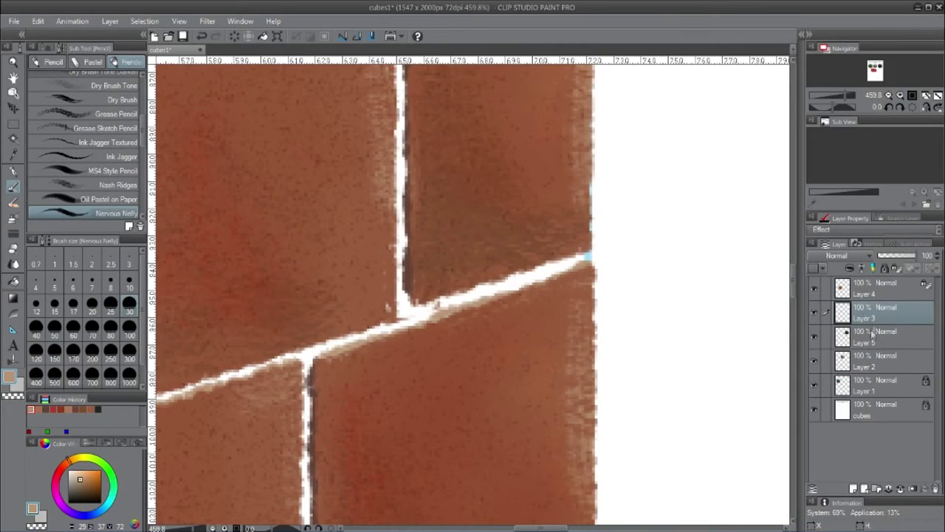
- Add a layer above Layer 5 and paint beige grout into the top-face joints with Painterly - Block In Bristle at size 15
left_click(873, 332)
left_click(853, 488)
left_click(122, 443)
left_click(114, 461)
left_click_drag(282, 309, 484, 375)
left_click(13, 203)
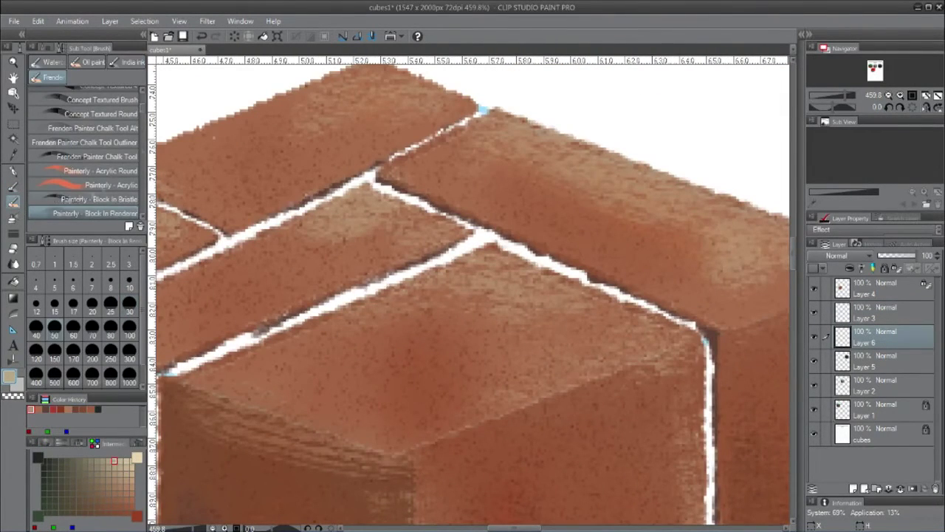
left_click(122, 199)
mouse_move(480, 110)
left_mouse_down()
mouse_move(348, 181)
mouse_move(628, 301)
mouse_move(709, 353)
mouse_move(710, 406)
left_mouse_up()
left_click_drag(468, 250, 166, 372)
left_click_drag(168, 372, 331, 312)
mouse_move(319, 316)
left_mouse_down()
mouse_move(316, 378)
mouse_move(341, 213)
left_mouse_up()
left_click_drag(340, 212, 340, 467)
left_click_drag(399, 192, 414, 360)
left_click_drag(548, 128, 254, 276)
left_click_drag(326, 129, 424, 178)
- Continue the beige grout down the vertical joints and along the right face's joints
left_click_drag(330, 318, 427, 236)
left_click_drag(348, 203, 350, 380)
mouse_move(350, 297)
left_mouse_down()
mouse_move(349, 480)
mouse_move(359, 353)
left_mouse_up()
left_click_drag(360, 353, 359, 399)
left_click_drag(358, 399, 204, 340)
mouse_move(310, 388)
left_mouse_down()
mouse_move(593, 482)
mouse_move(502, 349)
left_mouse_up()
mouse_move(503, 352)
left_mouse_down()
mouse_move(619, 393)
mouse_move(661, 374)
left_mouse_up()
mouse_move(672, 371)
left_mouse_down()
mouse_move(470, 385)
mouse_move(718, 298)
left_mouse_up()
mouse_move(725, 295)
left_mouse_down()
mouse_move(545, 362)
mouse_move(724, 305)
left_mouse_up()
left_click_drag(542, 352, 540, 157)
mouse_move(539, 158)
left_mouse_down()
mouse_move(523, 268)
mouse_move(522, 148)
left_mouse_up()
left_click_drag(447, 435, 446, 157)
mouse_move(433, 240)
left_mouse_down()
mouse_move(431, 447)
mouse_move(447, 299)
left_mouse_up()
left_click_drag(445, 302, 447, 396)
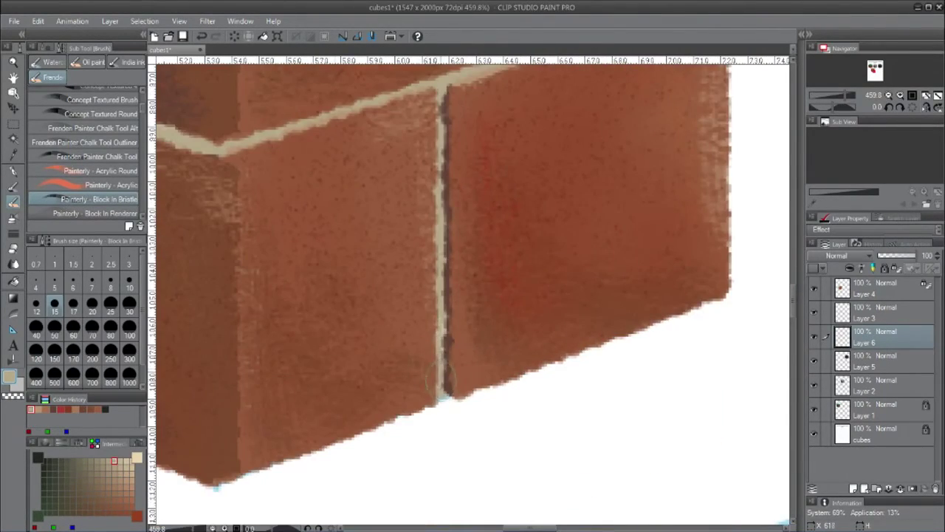
- Paint beige grout into the remaining horizontal and vertical joints on the cube's left face
left_click_drag(243, 258, 731, 406)
left_click_drag(318, 174, 323, 461)
mouse_move(210, 120)
left_mouse_down()
mouse_move(222, 138)
mouse_move(707, 274)
mouse_move(731, 292)
left_mouse_up()
left_click_drag(323, 179, 322, 462)
left_click_drag(414, 166, 401, 451)
left_click_drag(457, 174, 456, 480)
mouse_move(354, 125)
left_mouse_down()
mouse_move(356, 310)
mouse_move(356, 216)
left_mouse_up()
- Highlight parts of the grout with a lighter beige
left_click(126, 460)
mouse_move(510, 178)
left_mouse_down()
mouse_move(245, 354)
mouse_move(529, 209)
left_mouse_up()
left_click_drag(417, 156, 729, 297)
left_click_drag(458, 119, 318, 196)
left_click_drag(318, 229, 443, 257)
left_click_drag(316, 202, 349, 217)
left_click_drag(383, 237, 217, 324)
double_click(14, 63)
left_click_drag(610, 340, 569, 271)
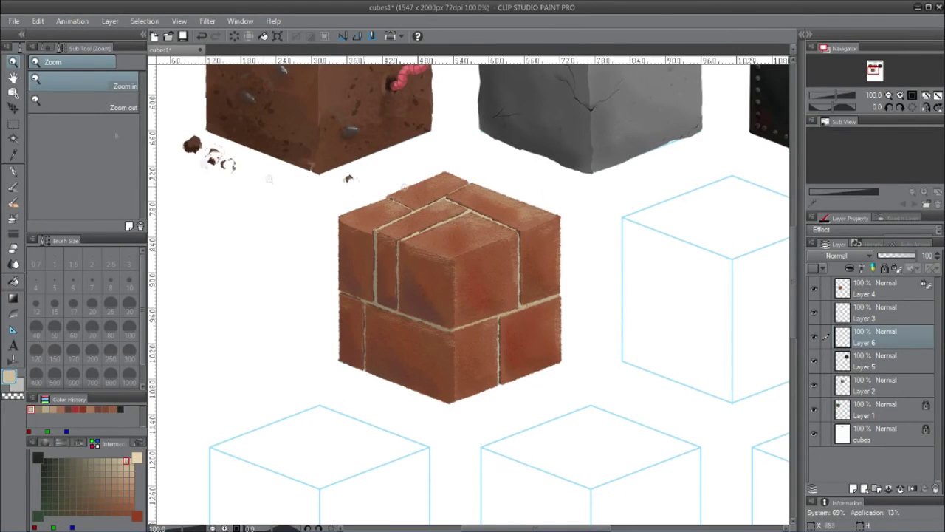
- Draw fine dark cracks across the bricks on Layer 4 with the Crack decoration brush in Multiply mode at size 40, opacity 25
left_click(882, 295)
left_click(480, 254)
left_click(480, 254)
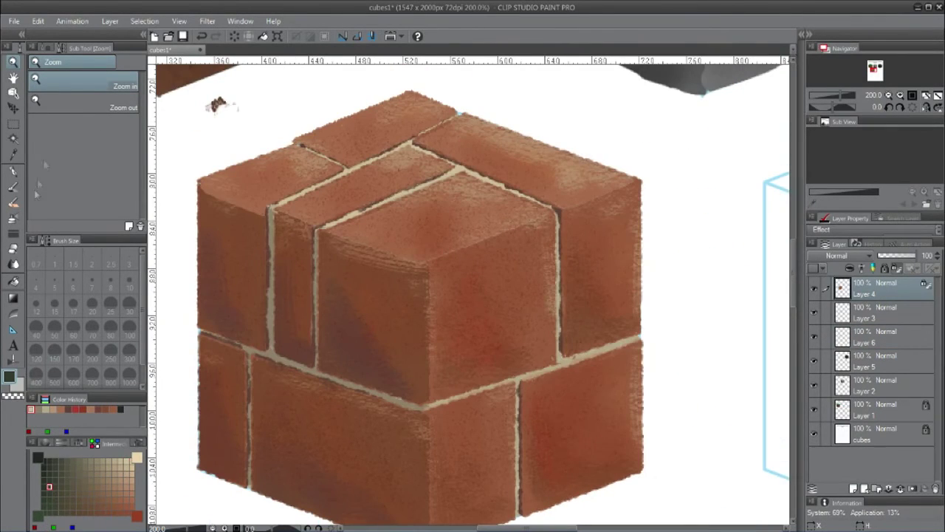
left_click(13, 233)
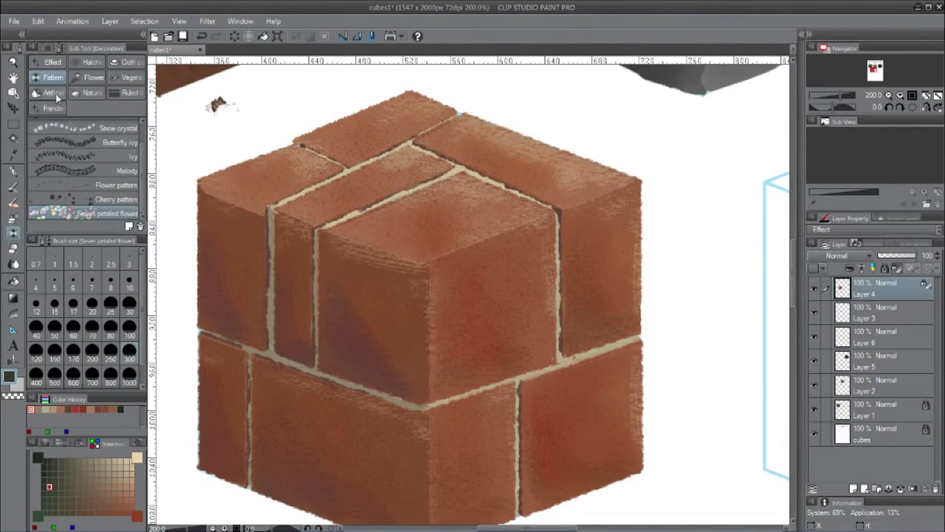
left_click(52, 92)
left_click(83, 154)
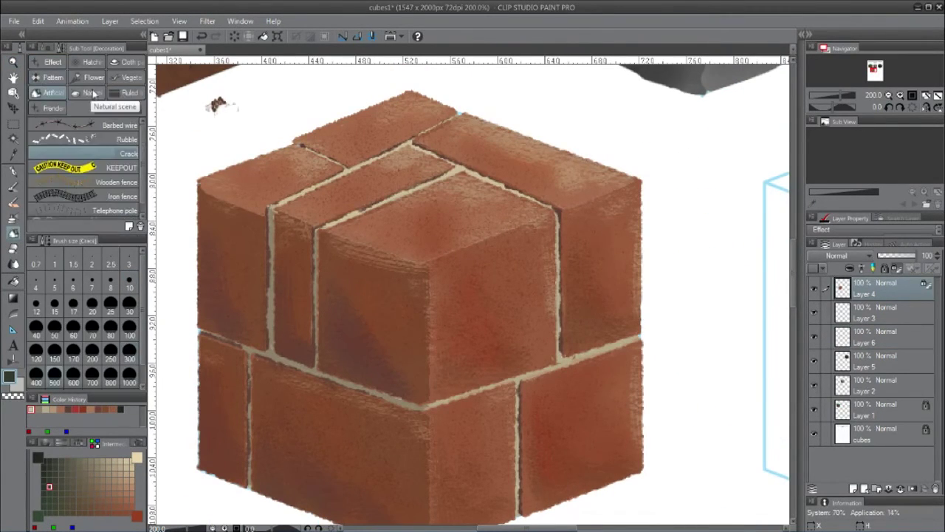
left_click(44, 49)
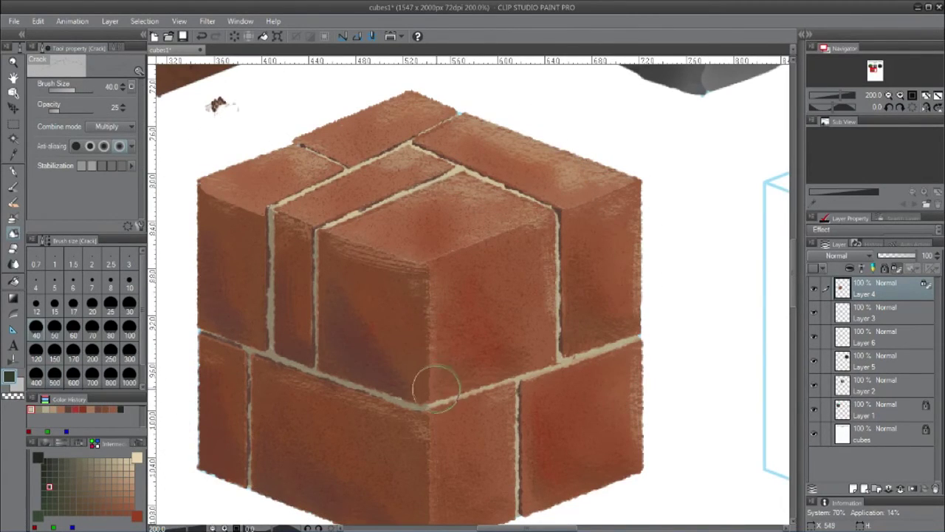
mouse_move(449, 366)
left_mouse_down()
mouse_move(543, 238)
mouse_move(509, 255)
mouse_move(611, 362)
left_mouse_up()
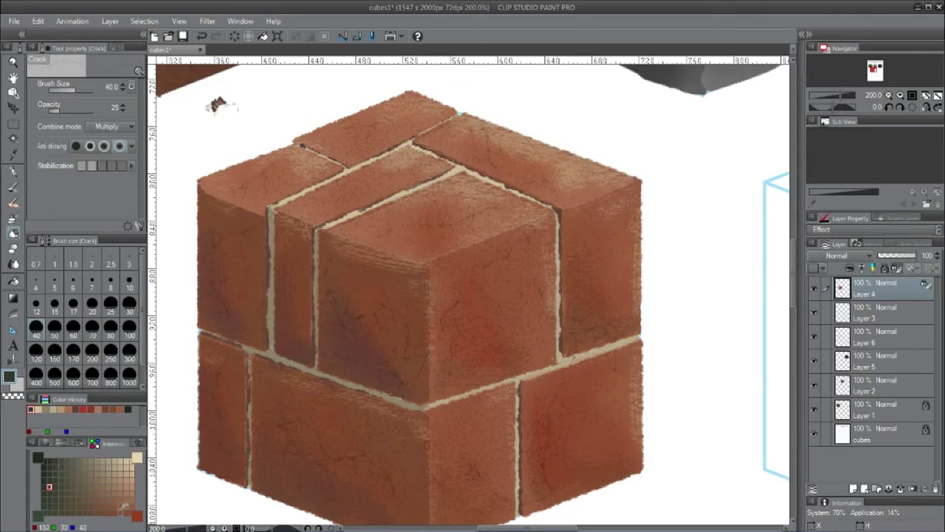
left_click(13, 232)
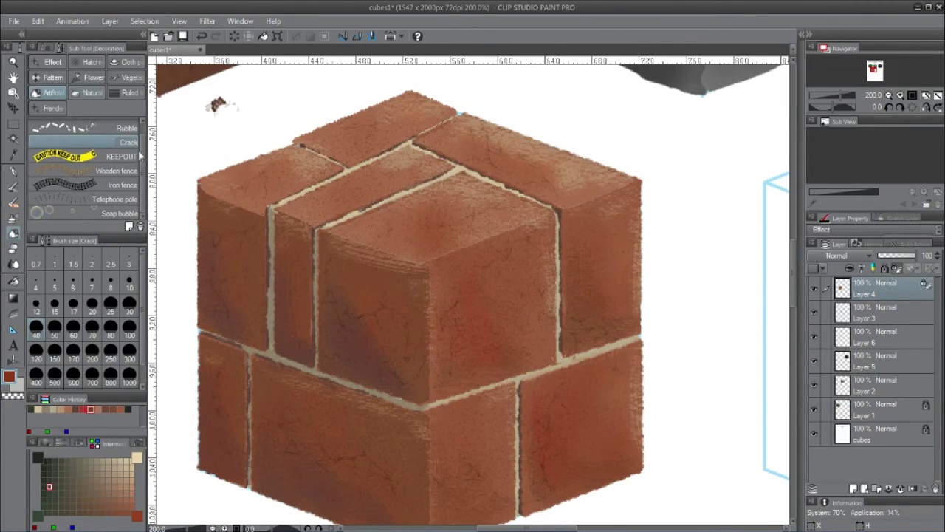
left_click(87, 93)
mouse_move(143, 192)
left_mouse_down()
mouse_move(143, 131)
mouse_move(143, 152)
left_mouse_up()
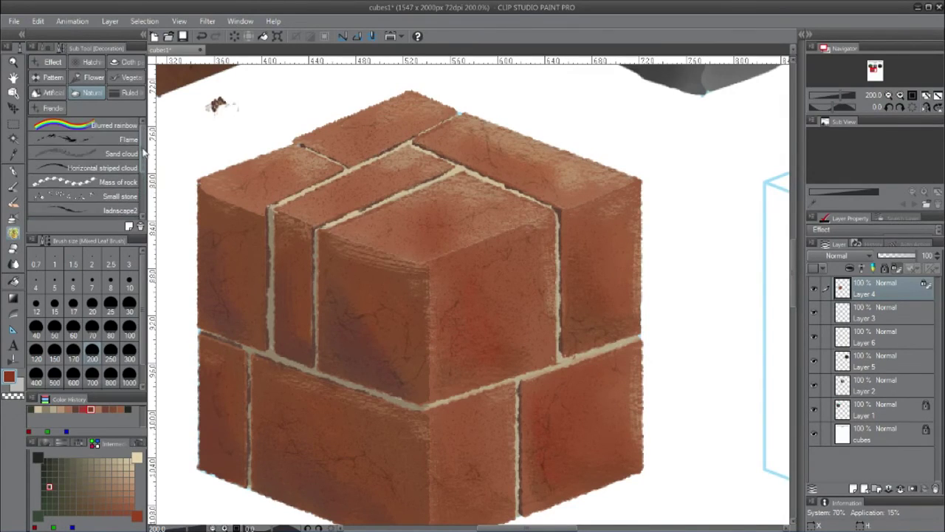
scroll(145, 151, "down", 3)
- Deepen the brick faces with red-brown using the Soft airbrush in Color burn mode at size 150
left_click(14, 220)
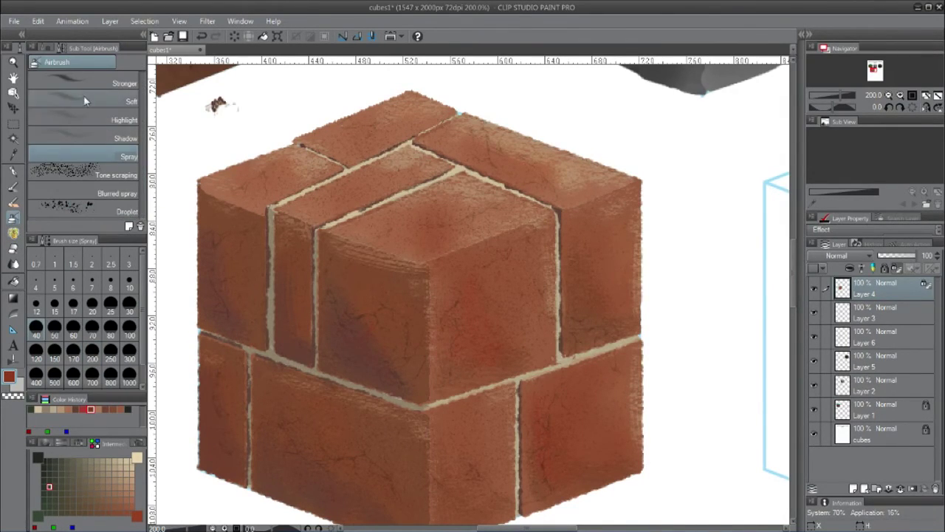
left_click(86, 100)
left_click(46, 49)
left_click(130, 105)
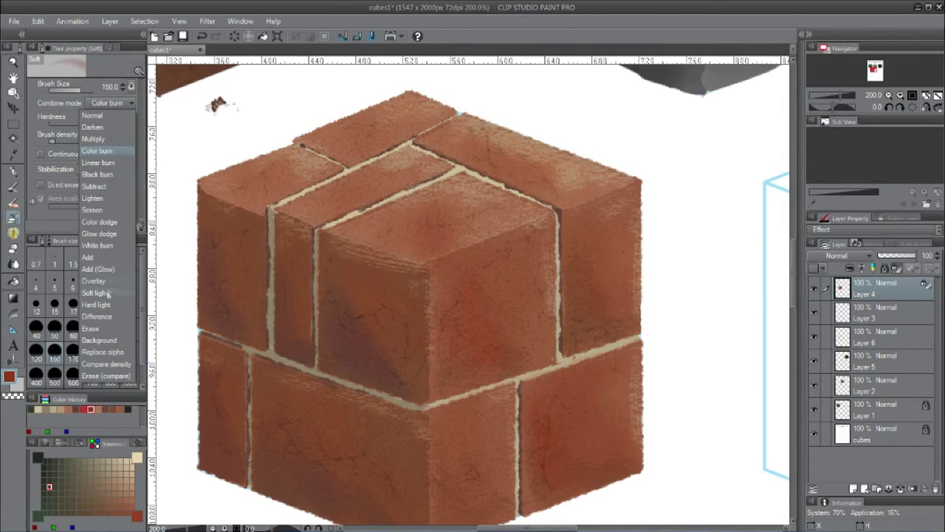
left_click(99, 150)
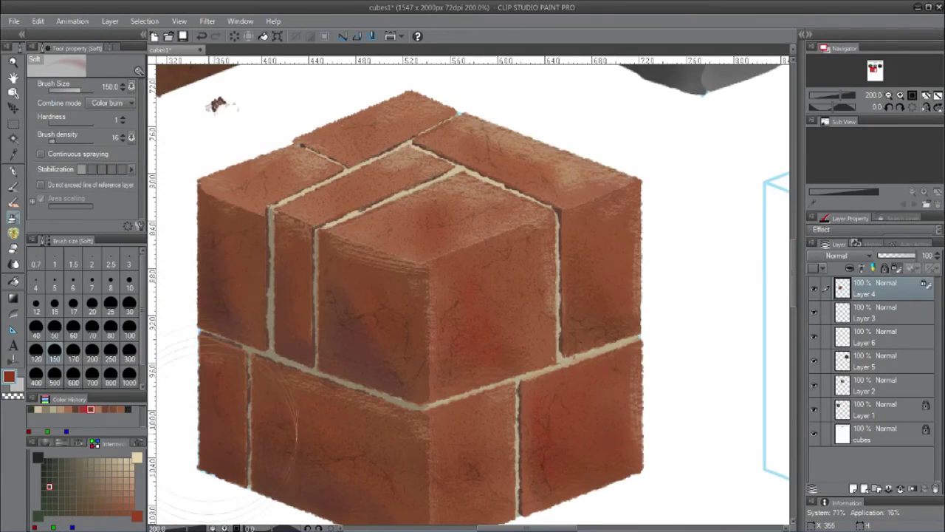
left_click_drag(430, 344, 532, 306)
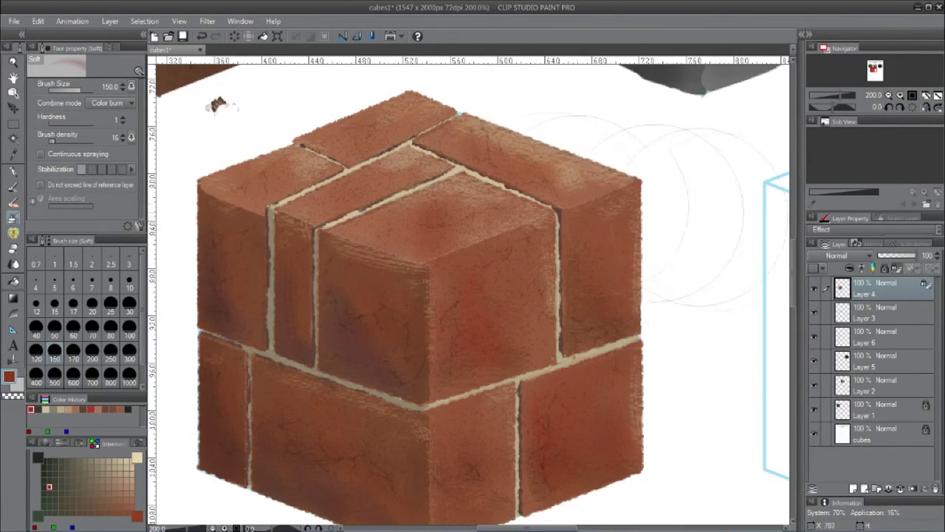
- Spray the bricks on Layer 4 and the grout on Layer 6 with the Blurred spray airbrush in Multiply mode at size 120
left_click(7, 238)
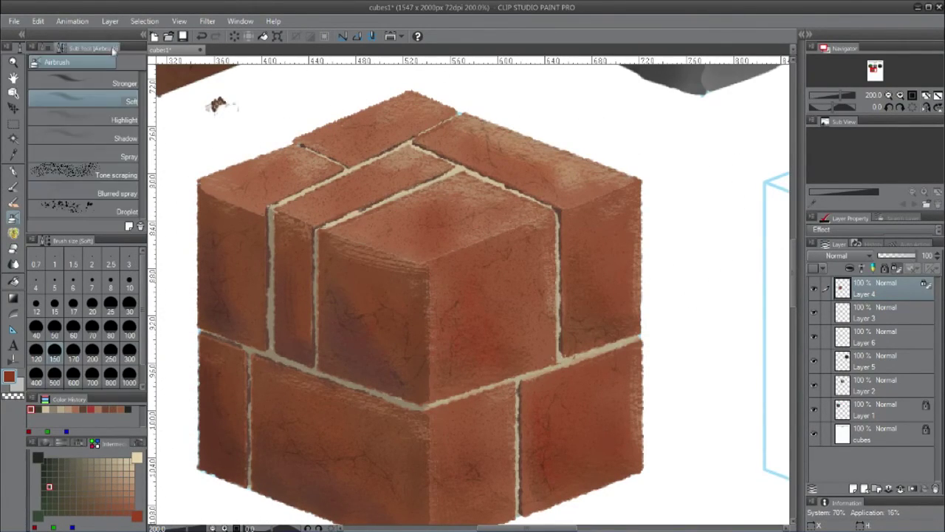
left_click(72, 194)
left_click(49, 49)
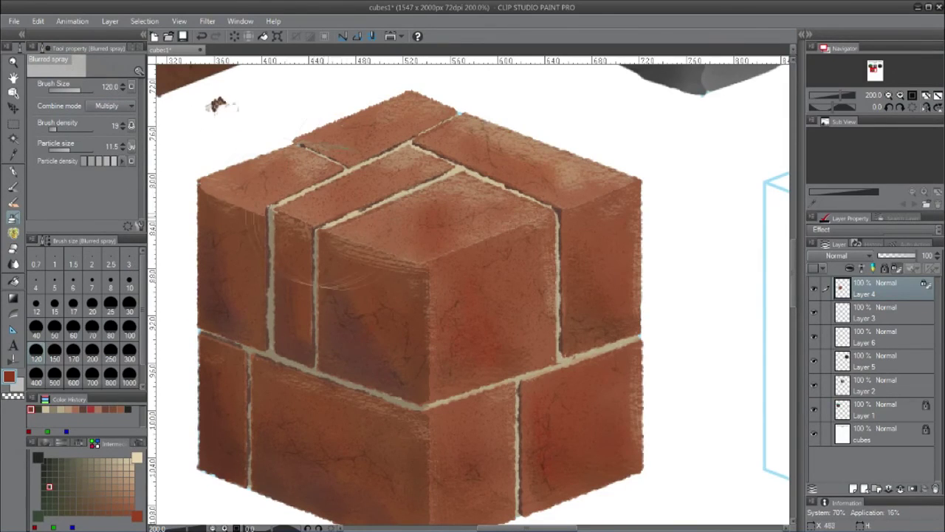
left_click(868, 336)
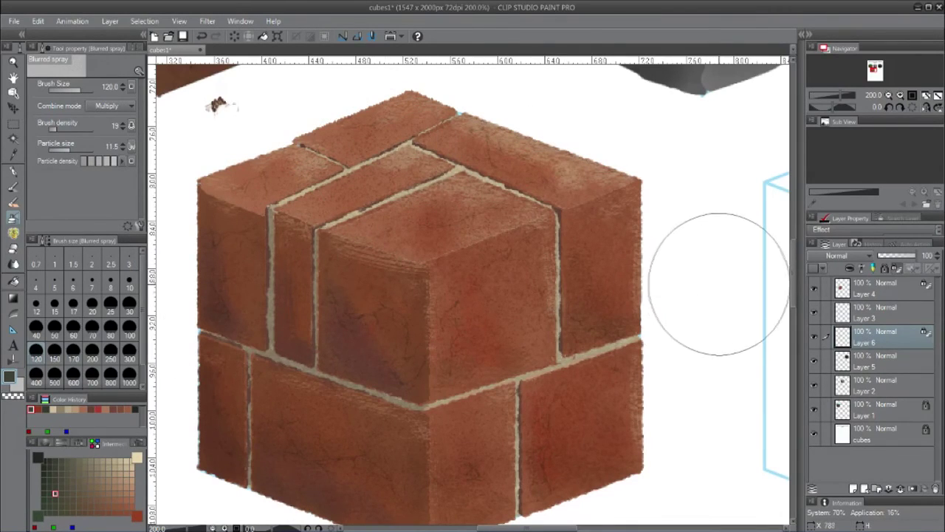
double_click(14, 62)
- Handwrite the label "bricks" above the cube on Layer 4 with the Inker - Nib Stiff pen at size 8 and hide the palettes
key("Tab")
key("Tab")
key("p")
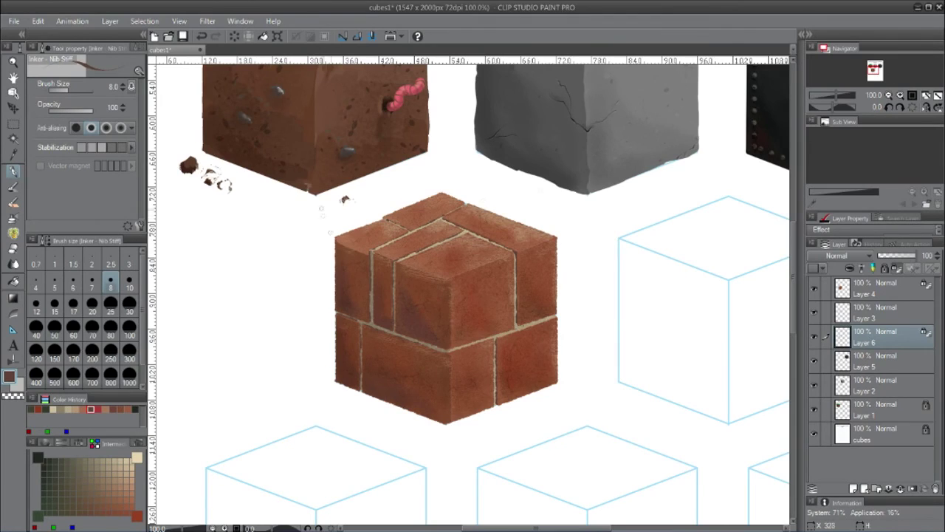
left_click(871, 294)
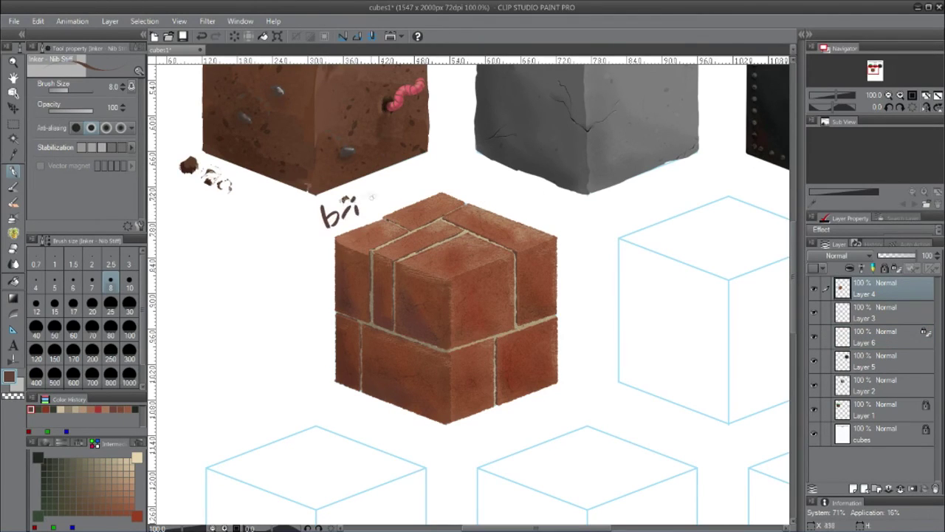
key("Tab")
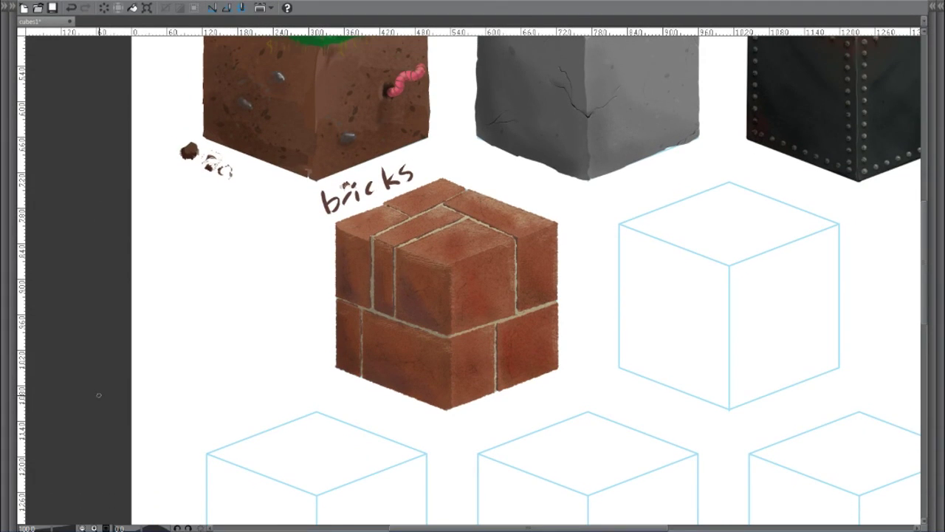